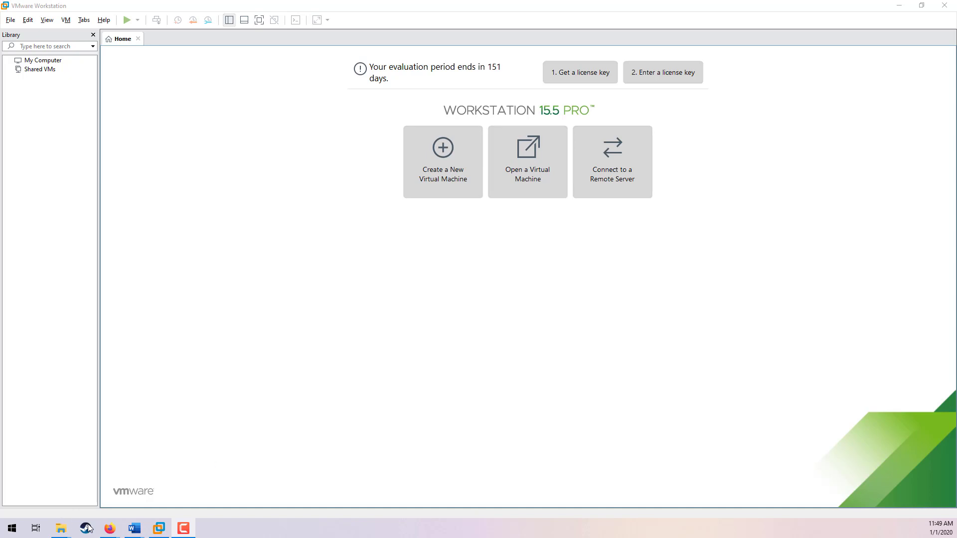
Step: Switch to the ServerPlus-Lab1-2.0 document and read the Windows Server 2019 VM Shell instructions and pod topology
mouse_move(134, 528)
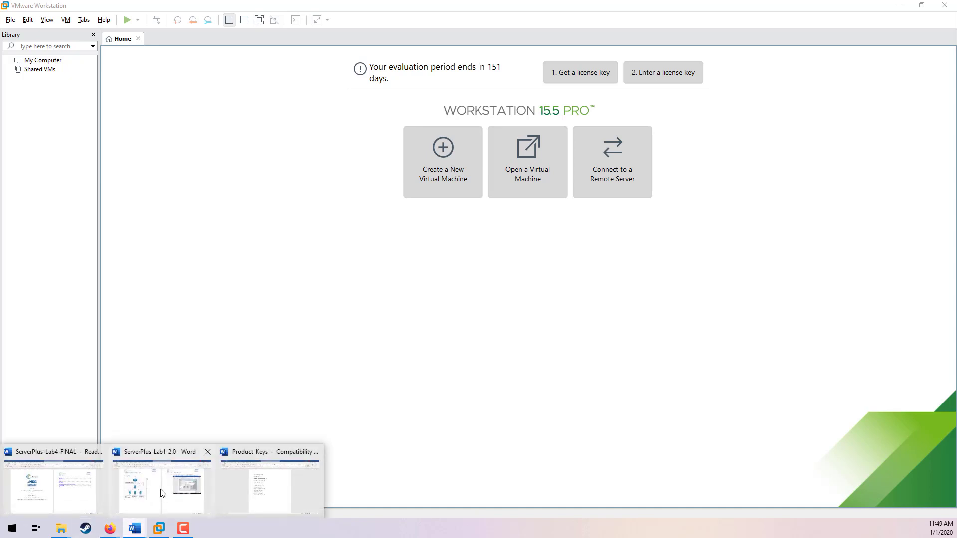
click(197, 482)
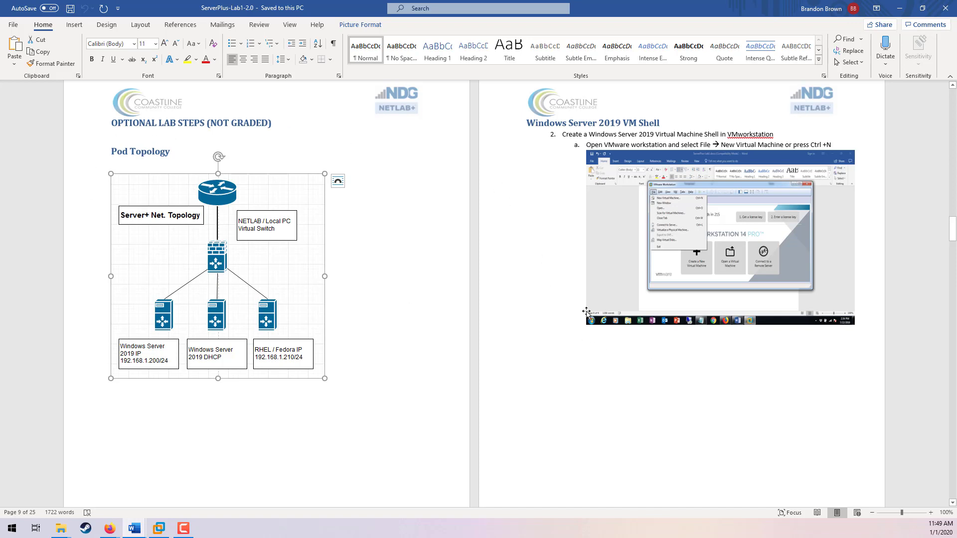
scroll(589, 312, down, 2)
scroll(589, 312, down, 5)
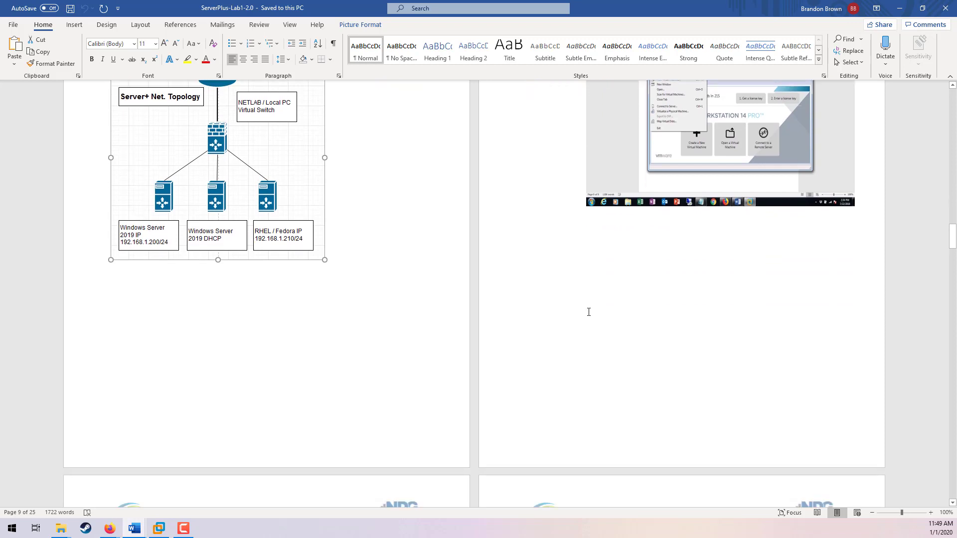
scroll(587, 312, up, 4)
scroll(587, 301, up, 2)
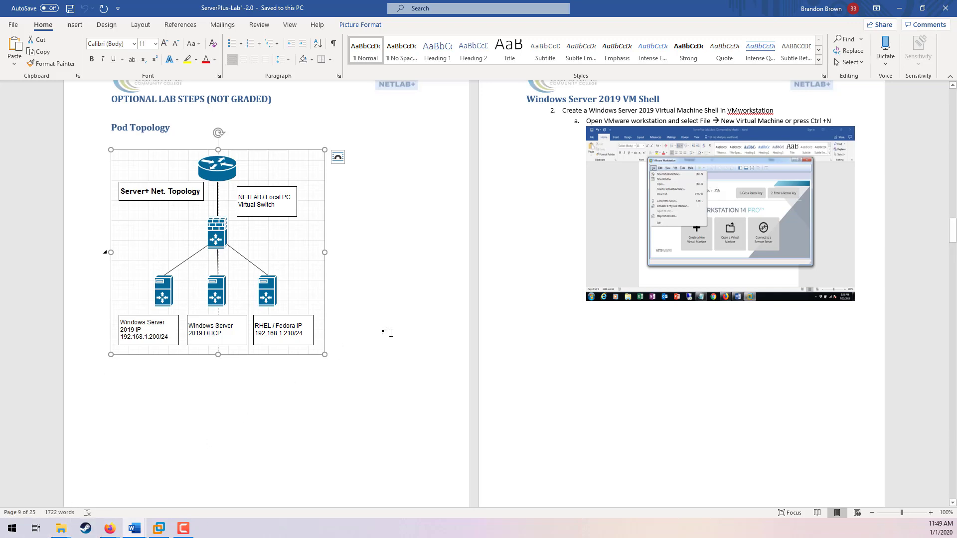
scroll(391, 333, up, 2)
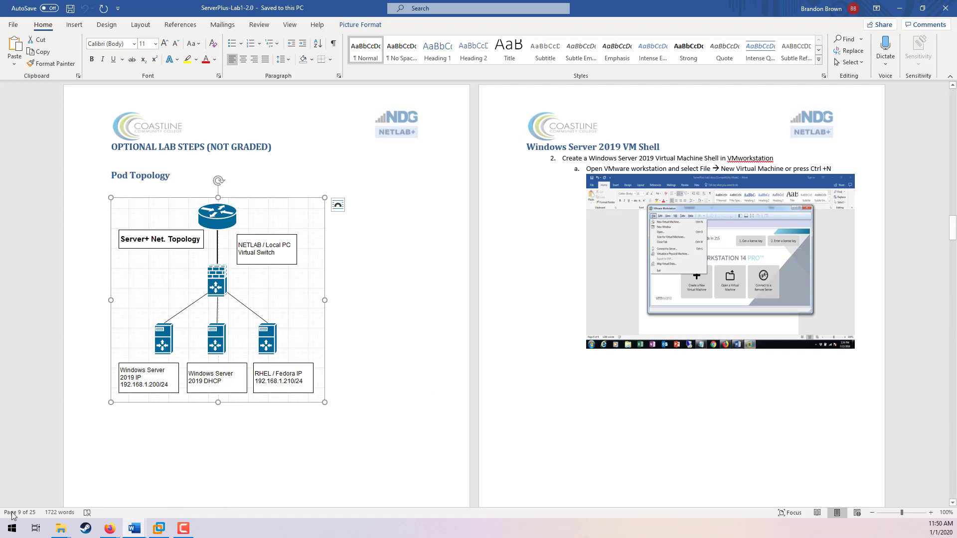
Step: Open the Virtual Machines folder, view This PC's system properties, and close both windows
mouse_move(61, 532)
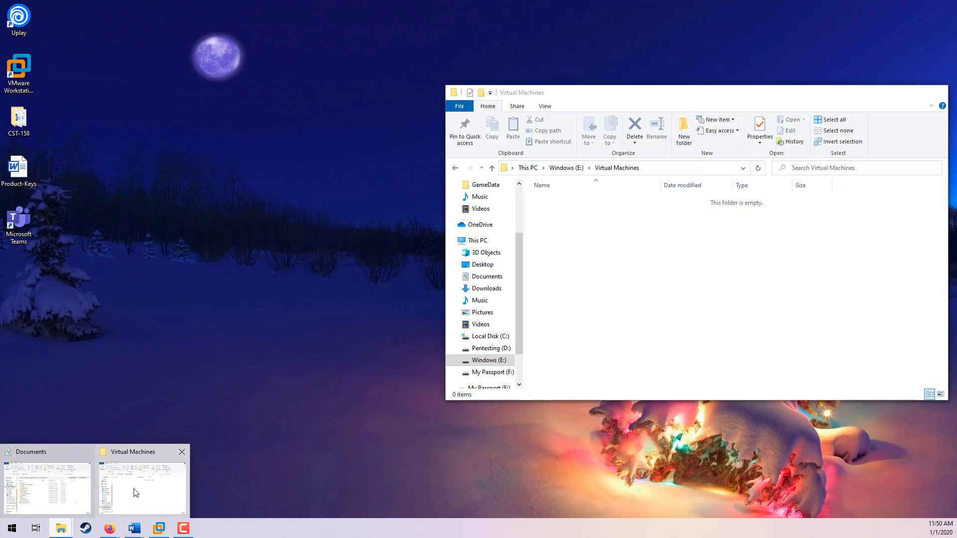
click(132, 489)
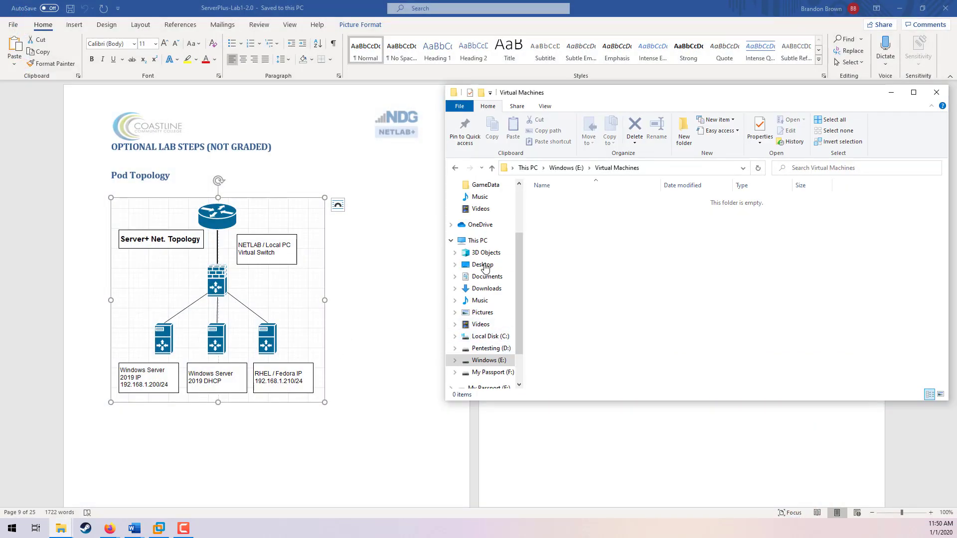
right_click(476, 241)
click(510, 372)
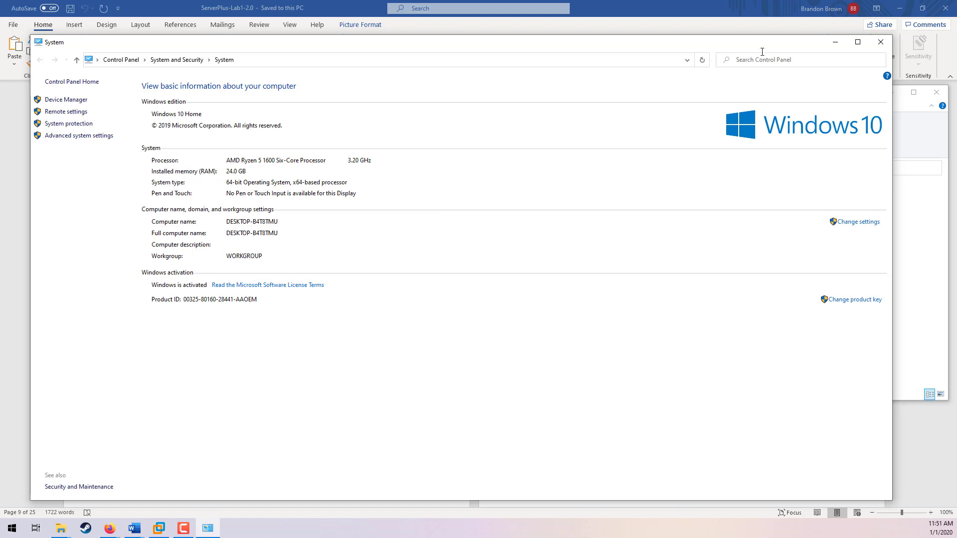
drag(749, 46, 801, 32)
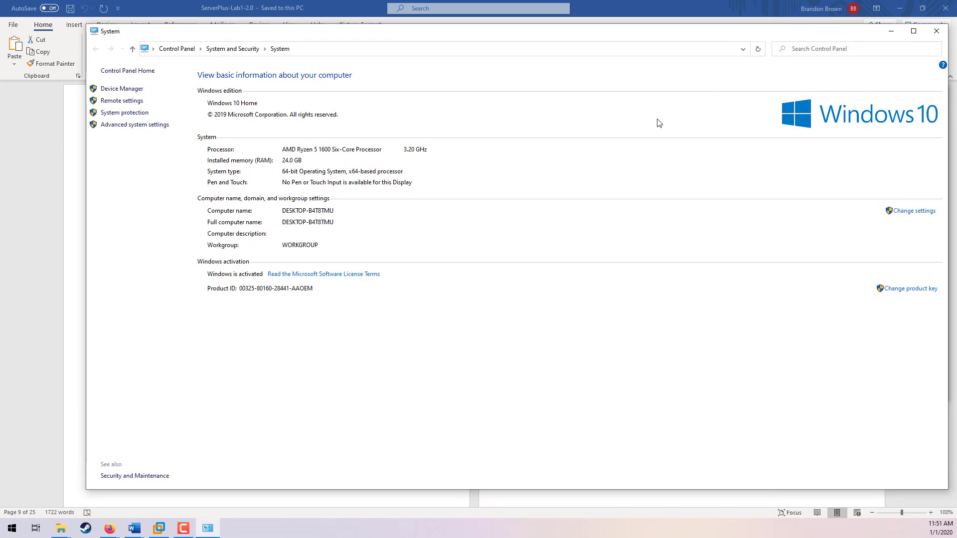
click(937, 33)
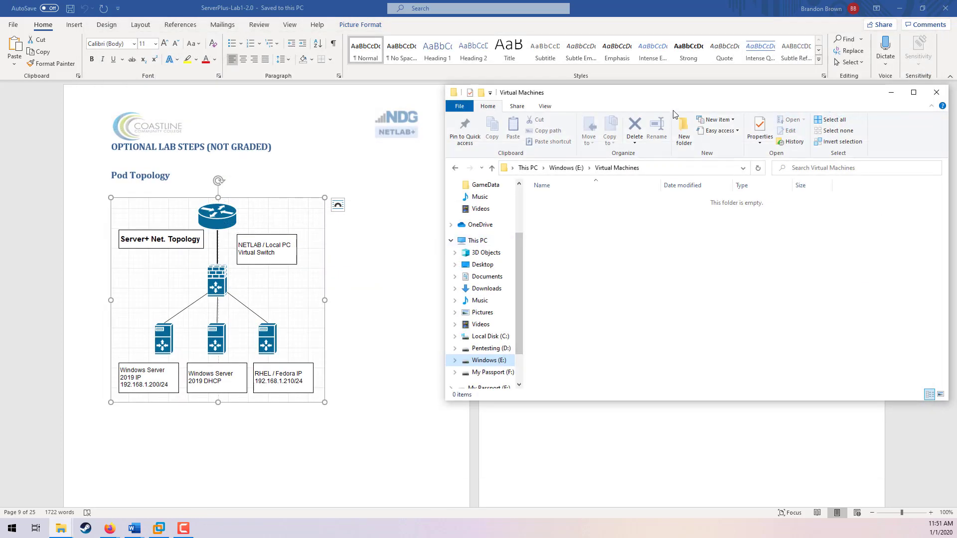
drag(680, 101, 678, 202)
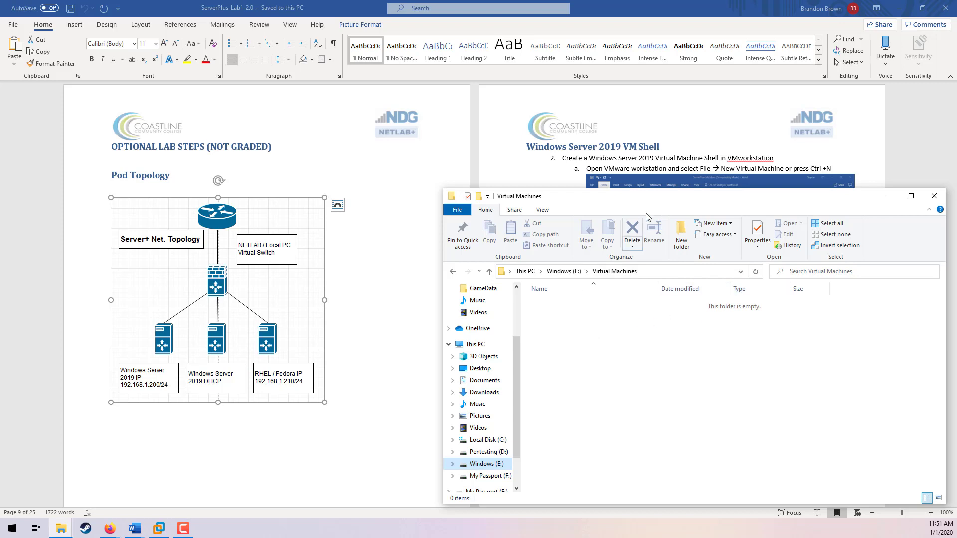
drag(656, 200, 283, 108)
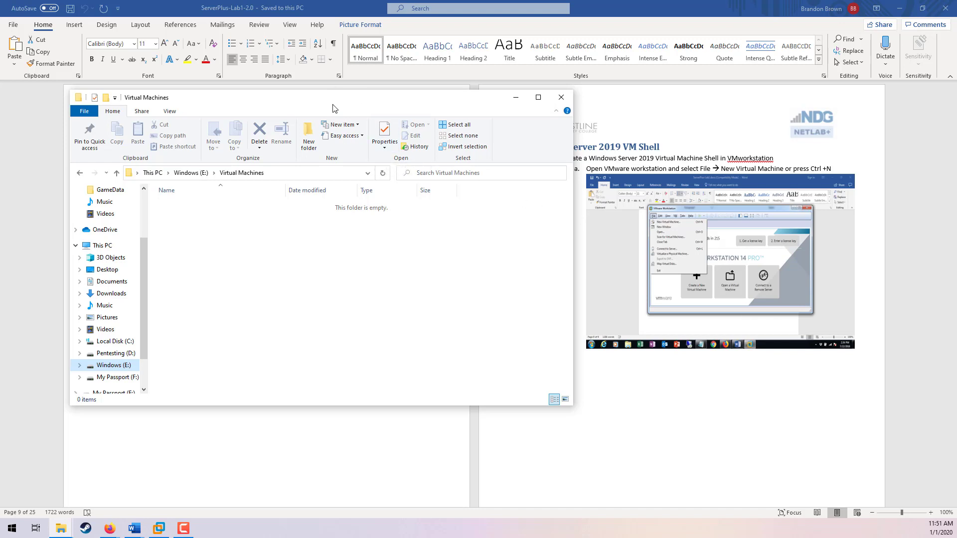
drag(381, 101, 448, 116)
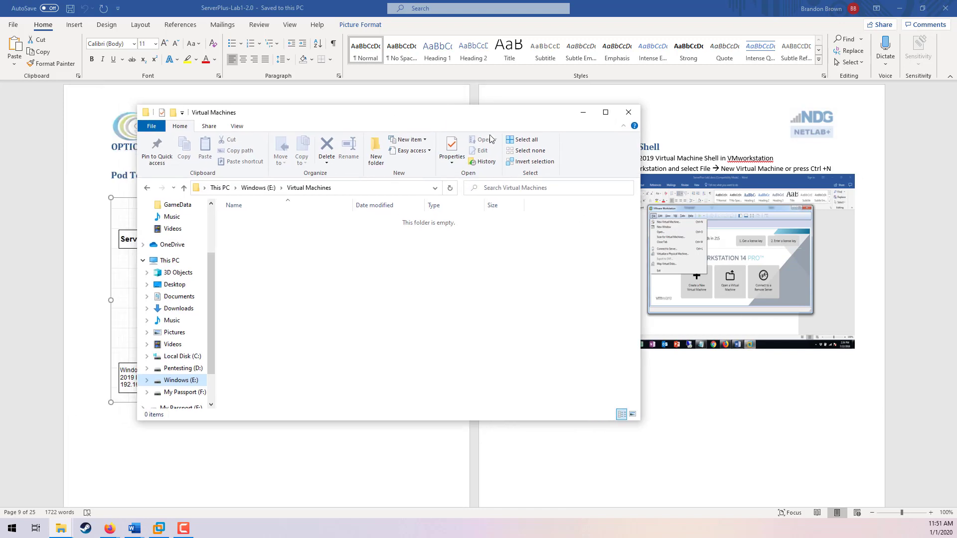
click(629, 113)
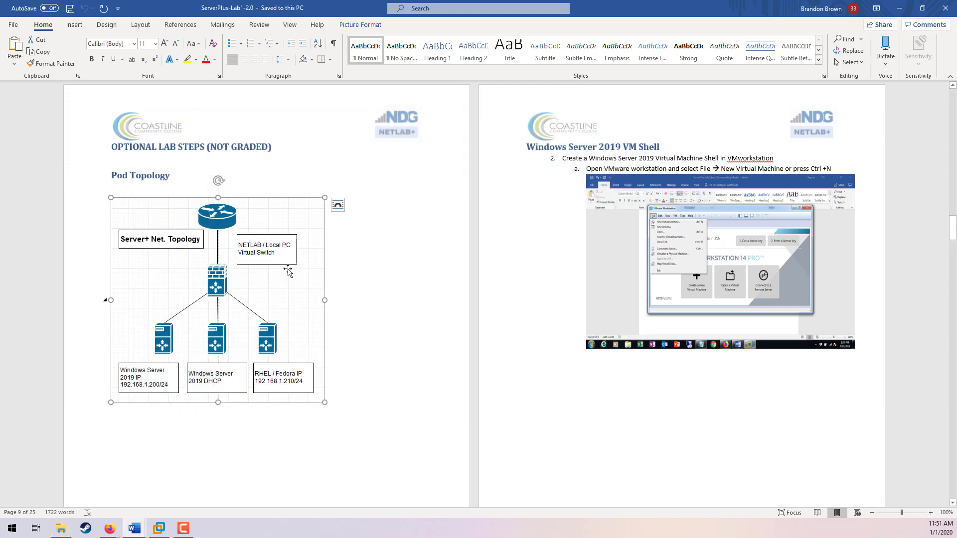
Step: Start a custom new virtual machine, keeping Workstation 15.x compatibility and choosing to install the operating system later
click(160, 536)
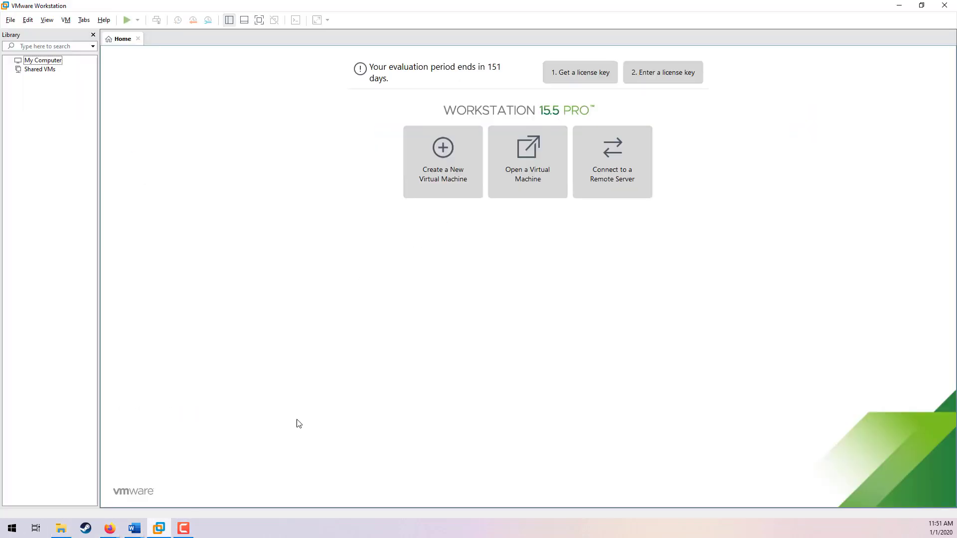
click(10, 20)
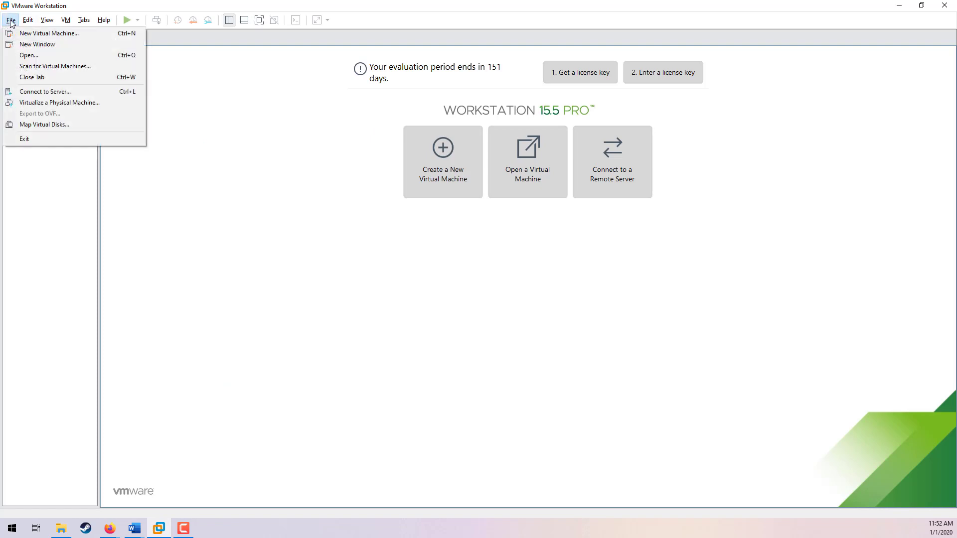
click(36, 34)
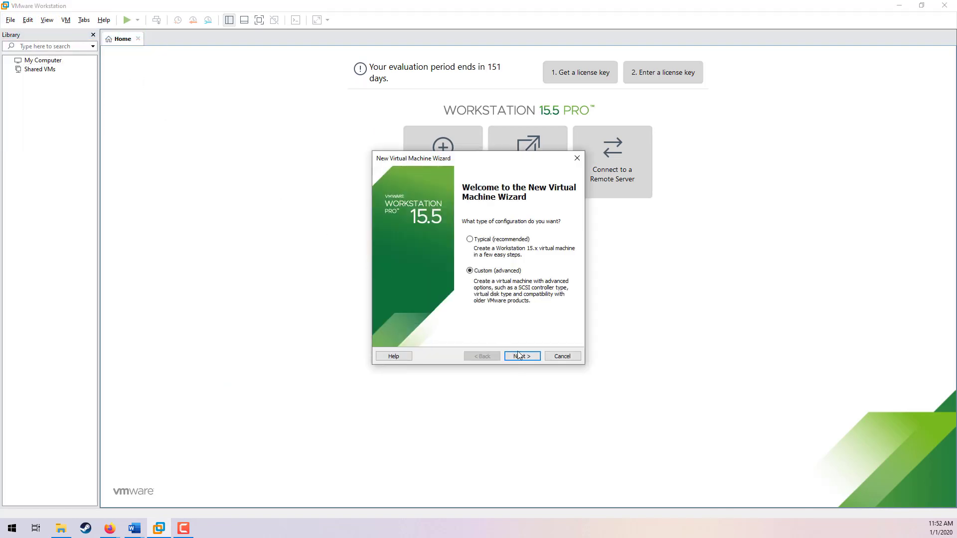
click(530, 357)
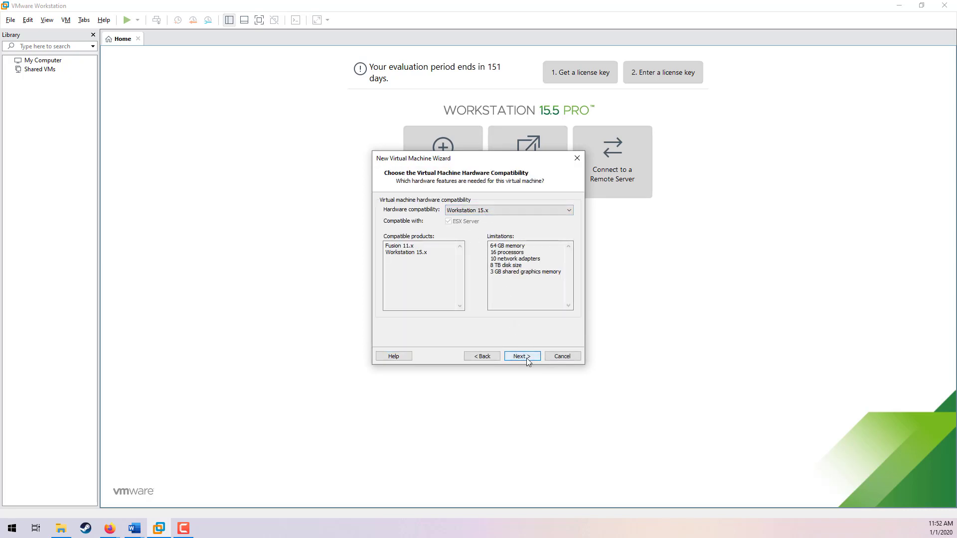
click(525, 357)
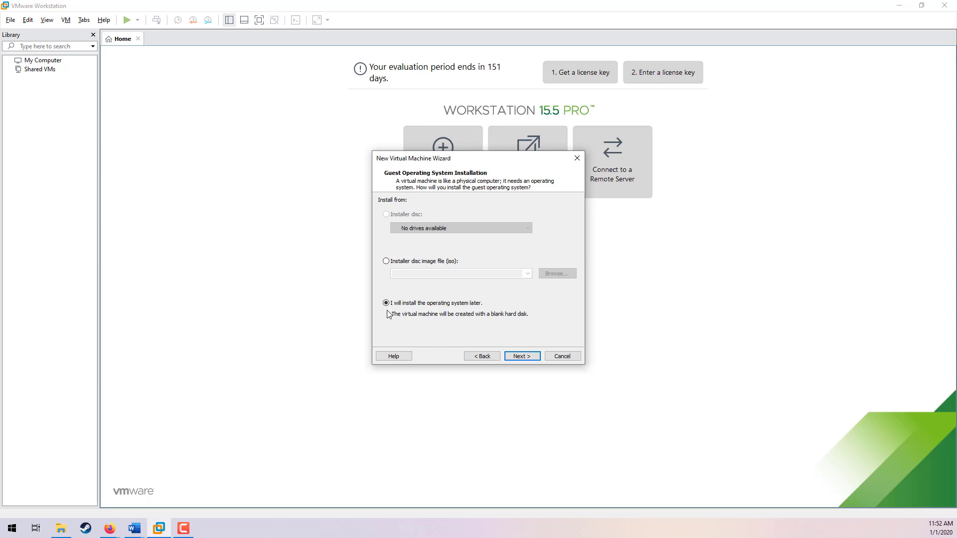
click(521, 356)
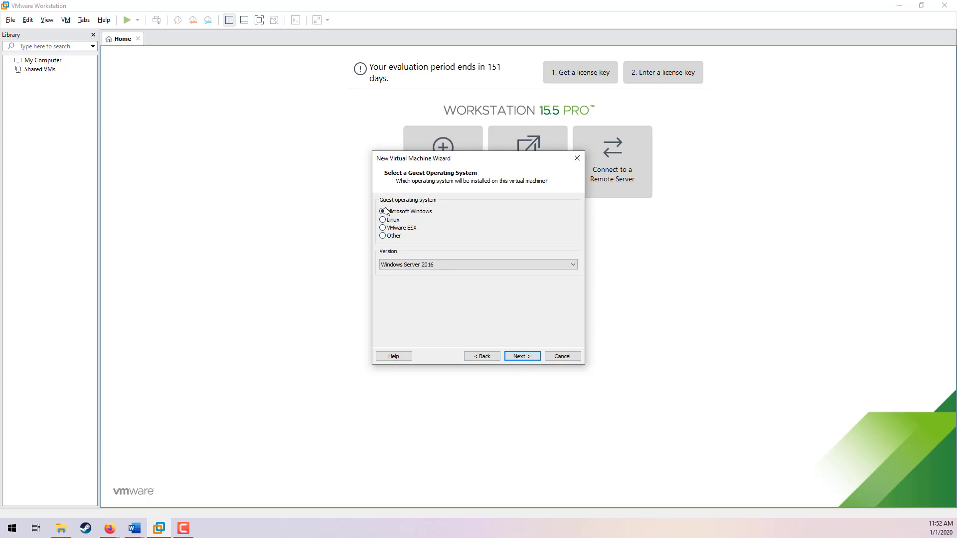
Step: Choose Microsoft Windows with version Windows Server 2016 as the guest operating system
click(436, 268)
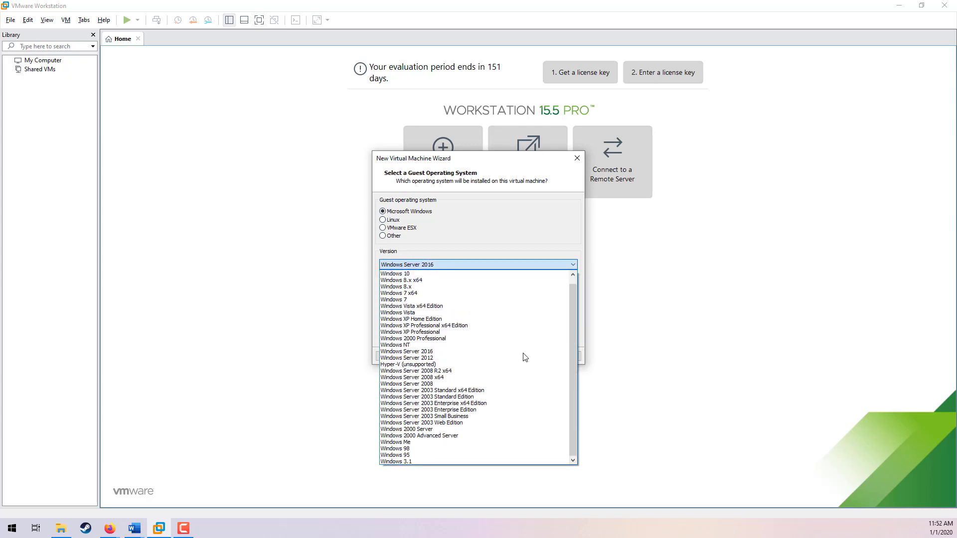
scroll(565, 371, up, 1)
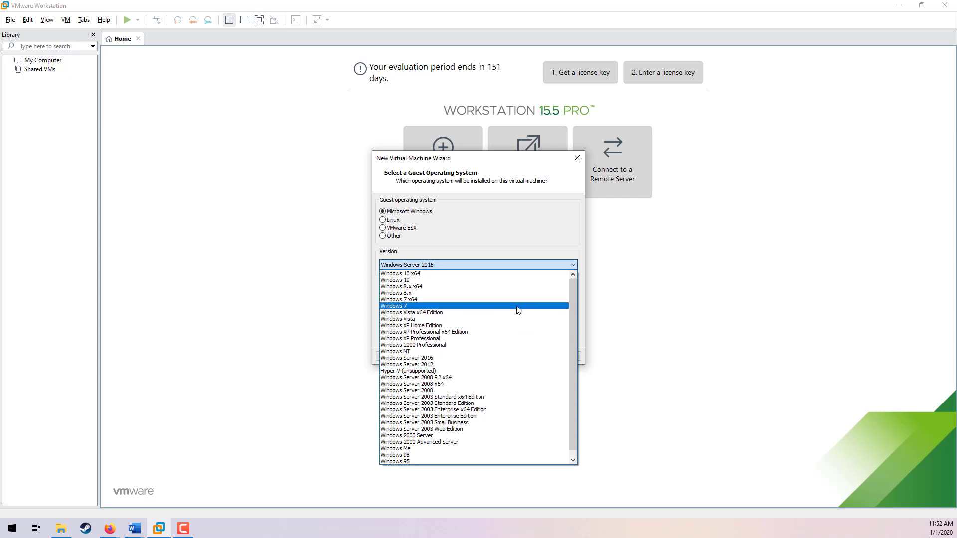
click(425, 359)
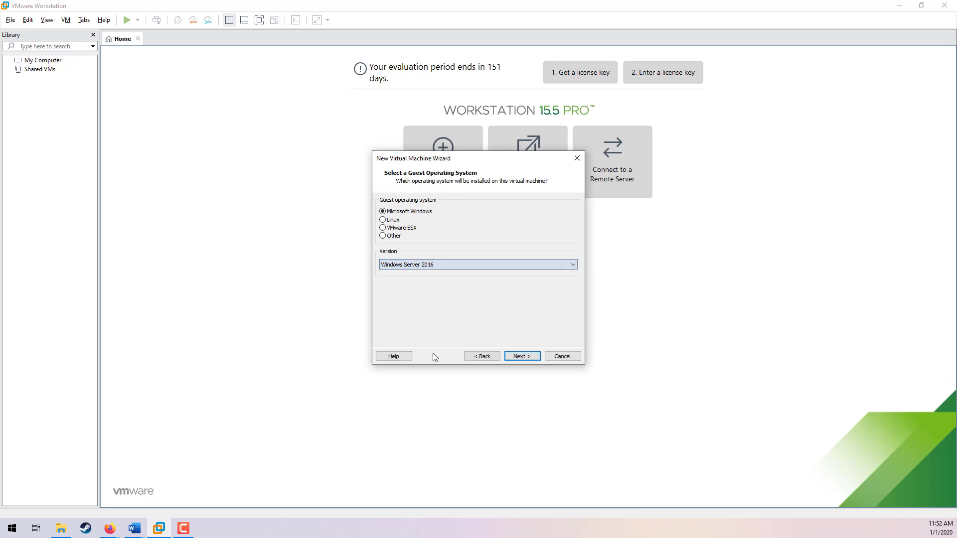
click(521, 357)
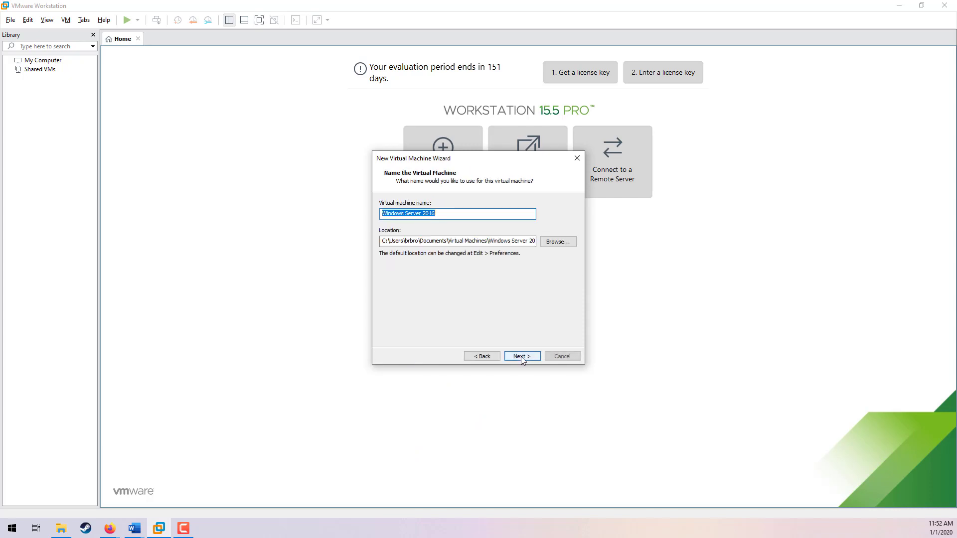
Step: Name the virtual machine Windows Server 2016 - Static, dismissing the path error before continuing
click(483, 357)
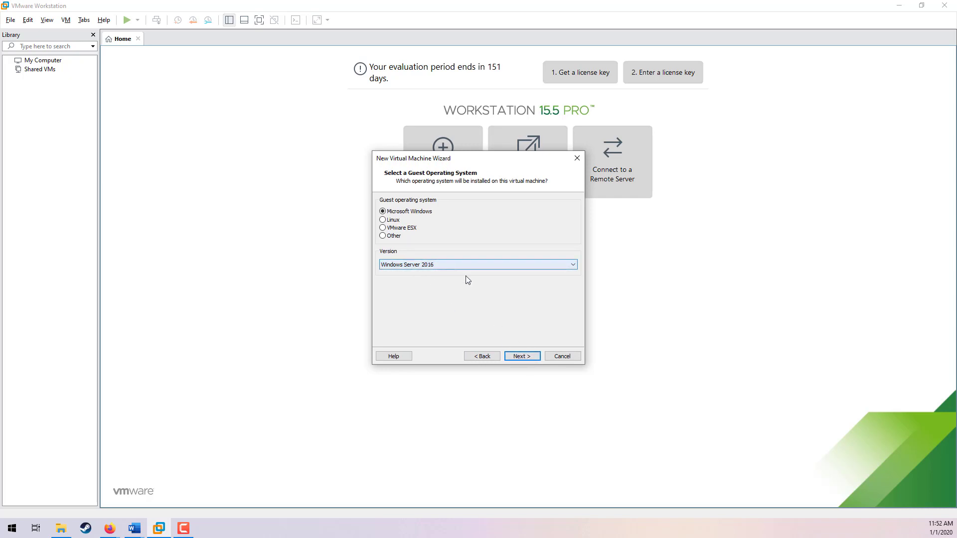
click(520, 356)
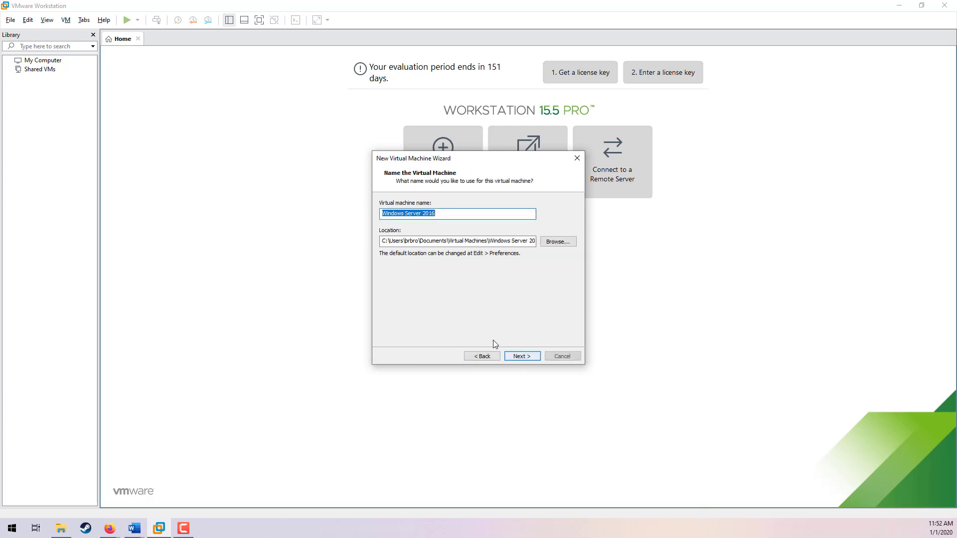
click(447, 213)
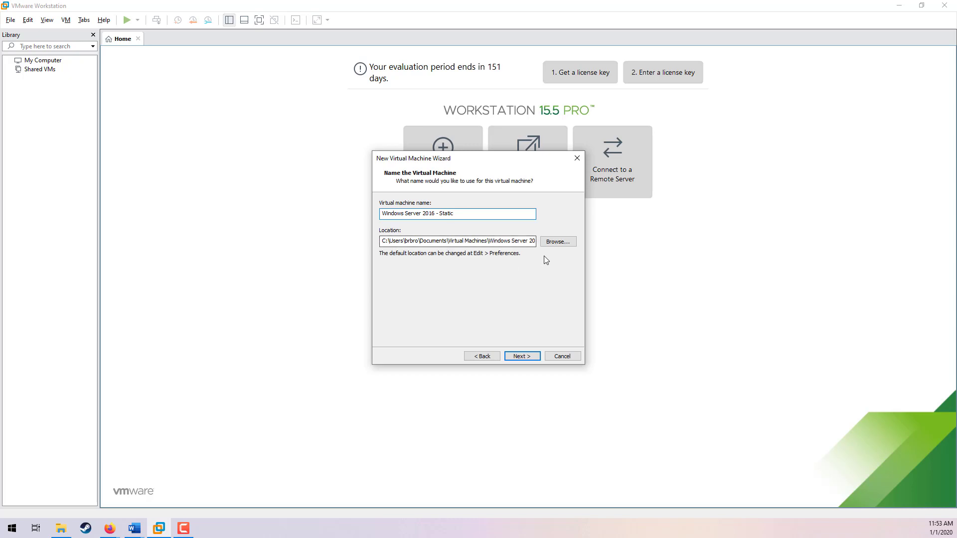
click(522, 357)
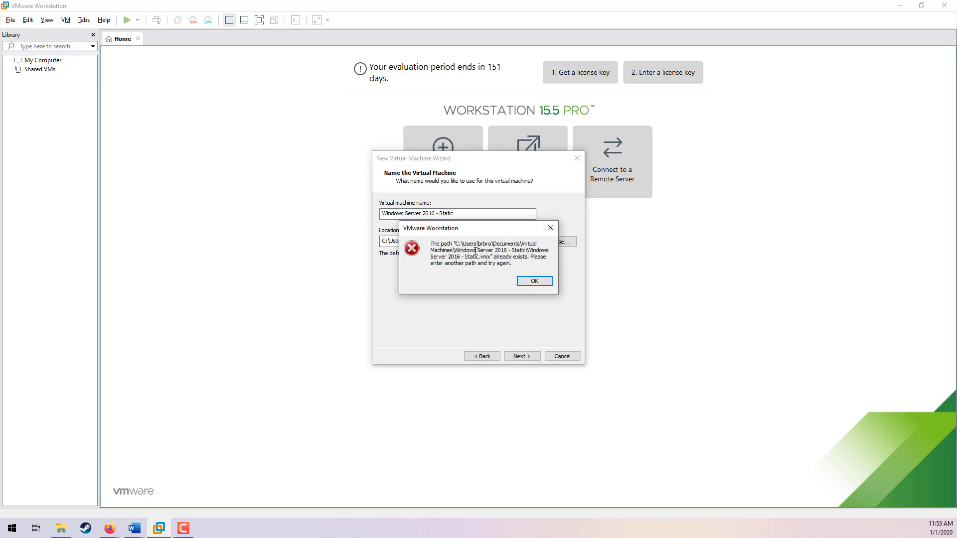
click(534, 282)
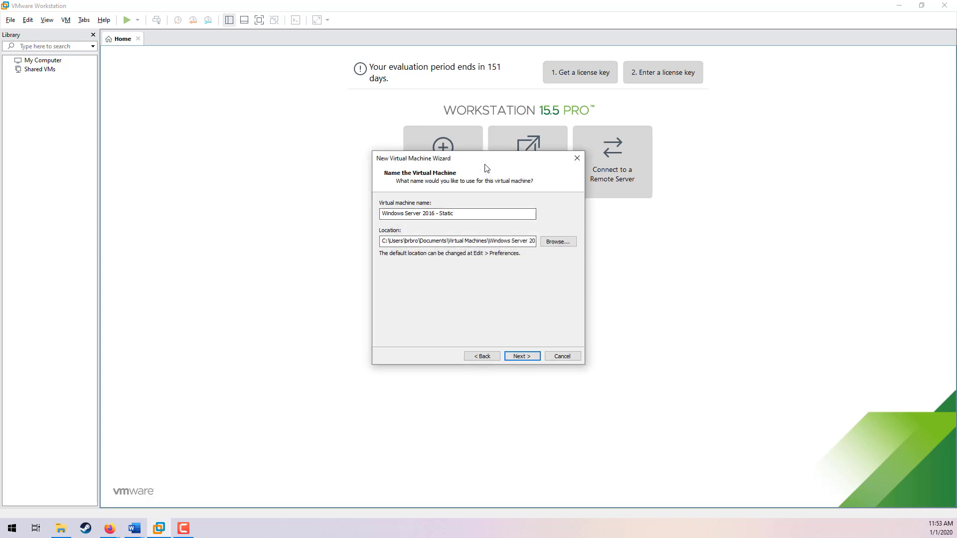
drag(486, 166, 542, 143)
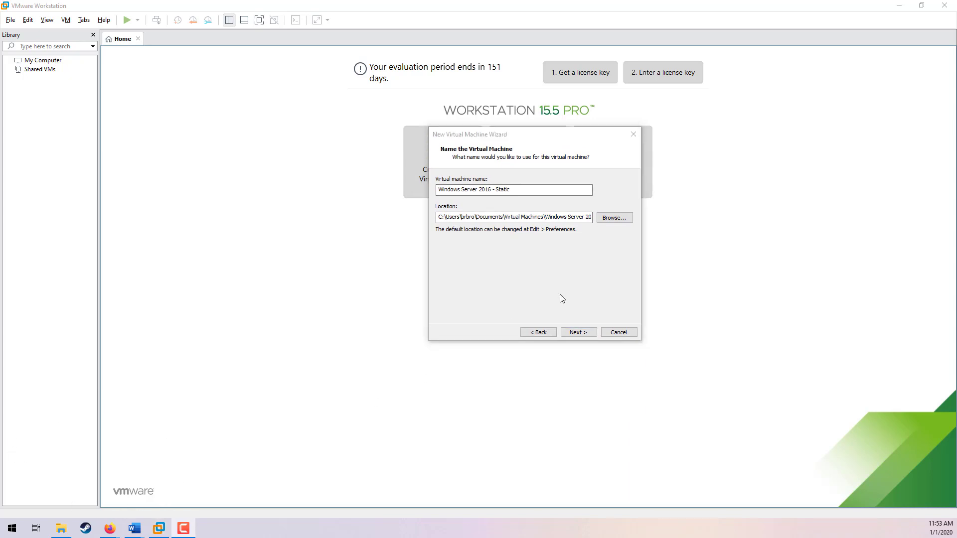
click(577, 332)
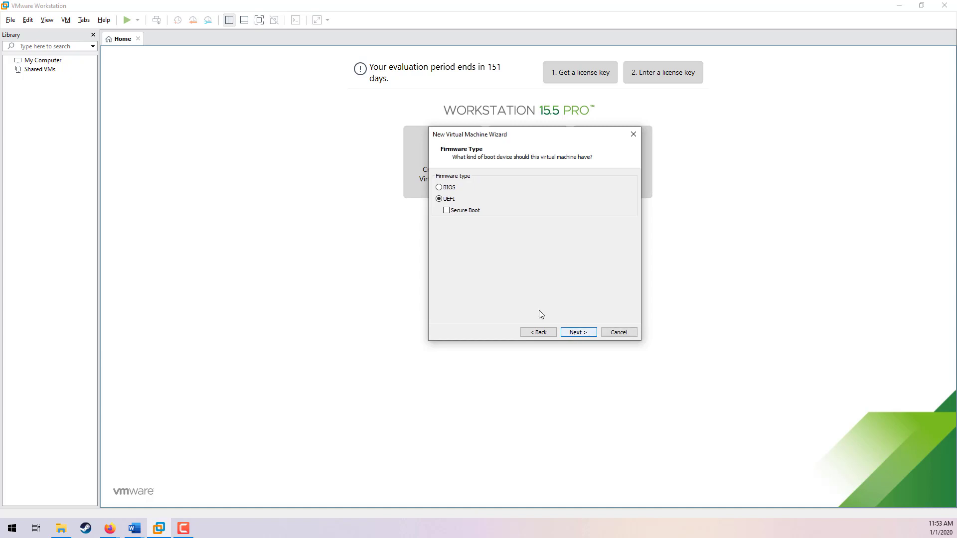
Step: Keep UEFI firmware, default processors and NAT networking, and allocate 4096 MB of memory to the virtual machine
click(574, 332)
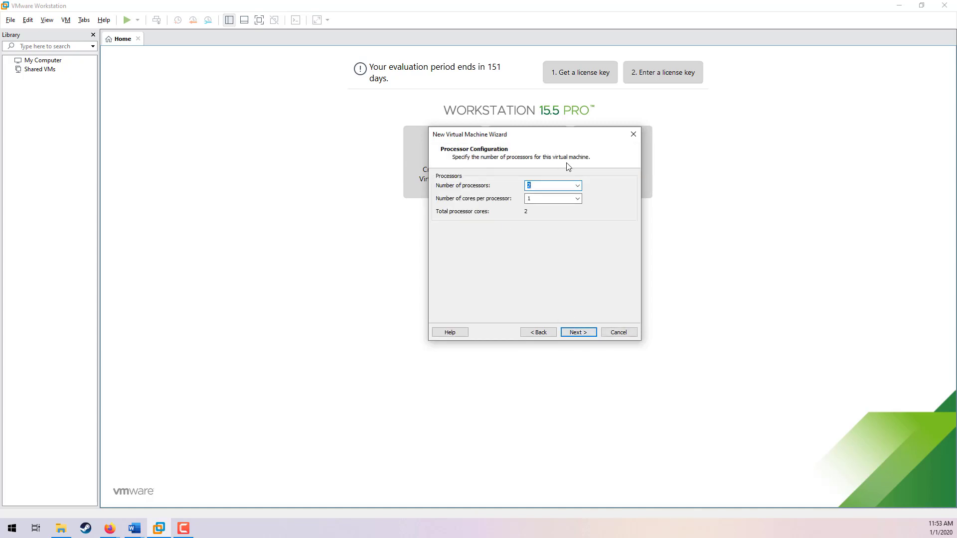
click(577, 332)
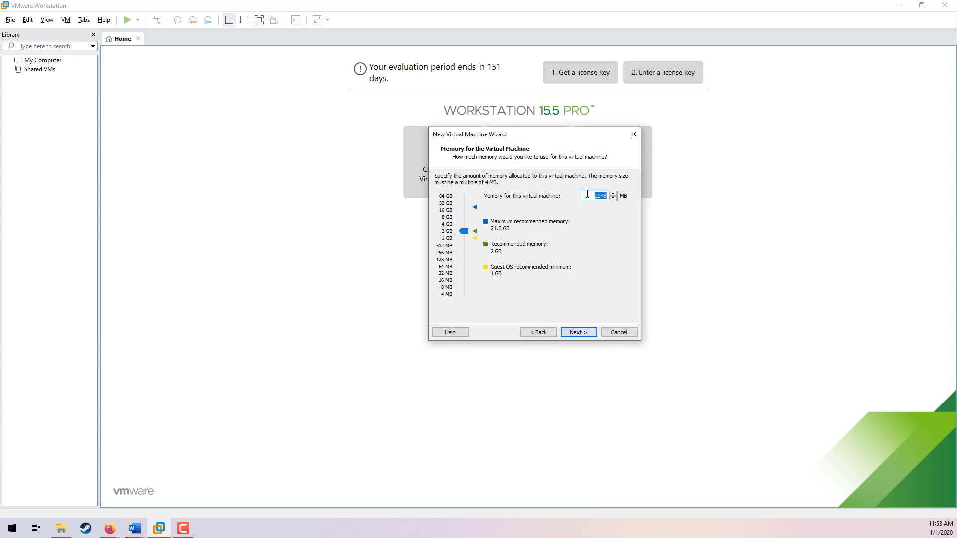
text(4096)
click(574, 332)
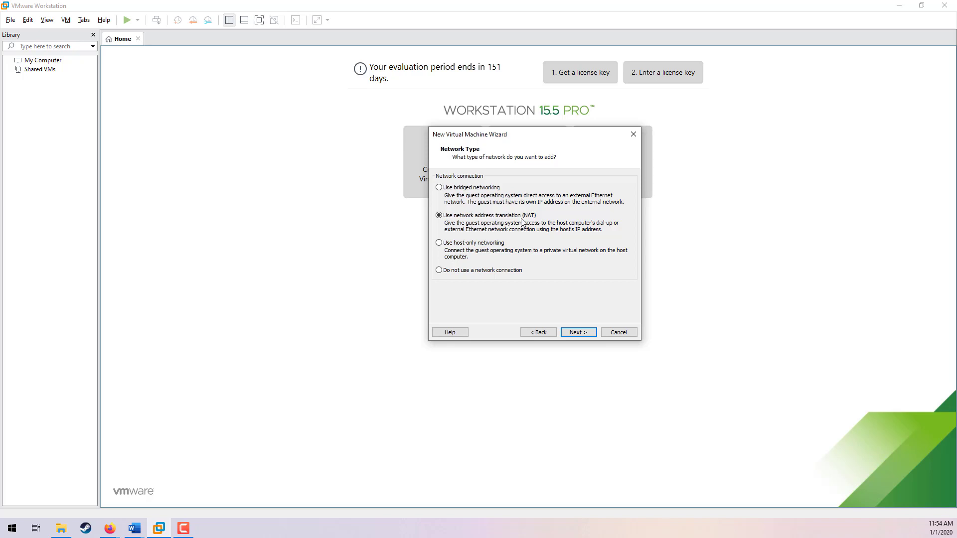
click(578, 332)
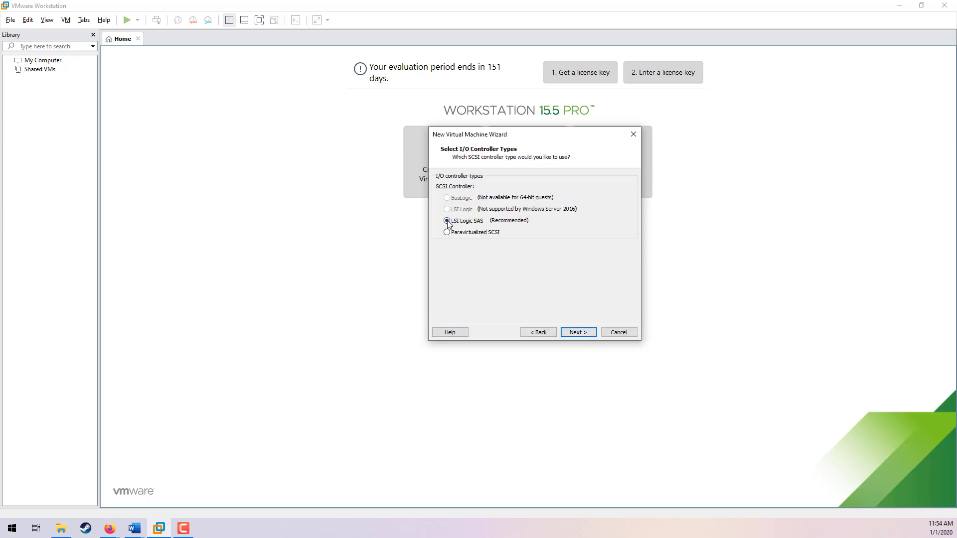
Step: Keep the LSI Logic SAS controller, SCSI disk type and a new 60 GB split virtual disk, then finish creating the virtual machine
click(577, 333)
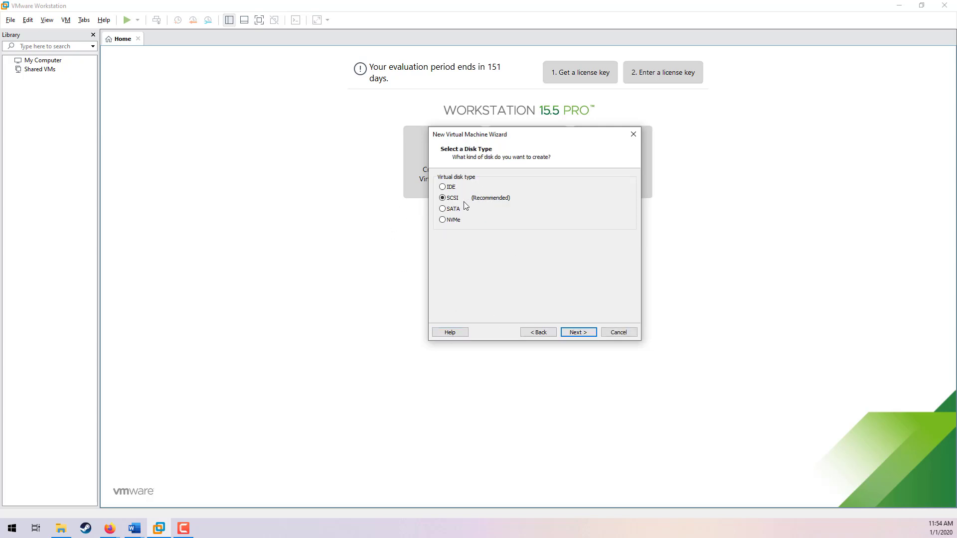
click(581, 333)
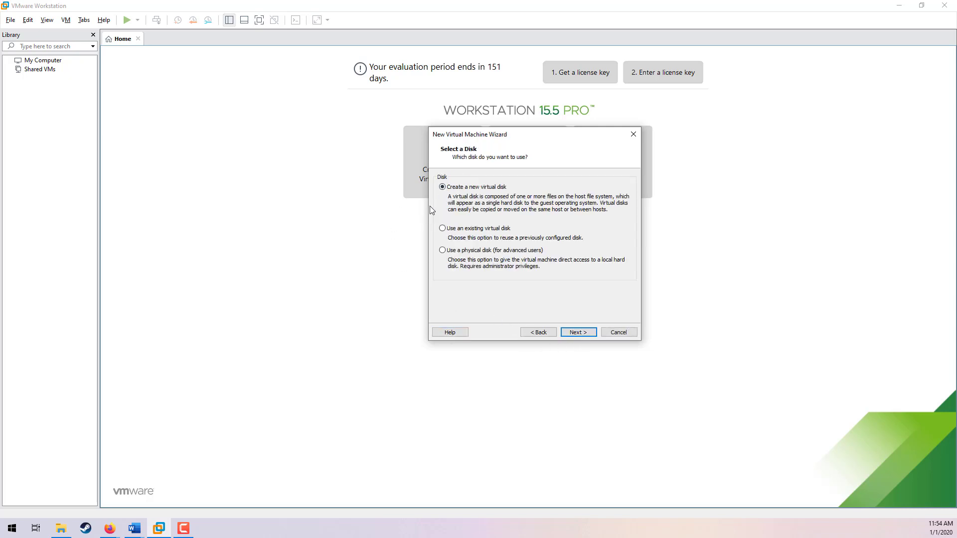
click(573, 332)
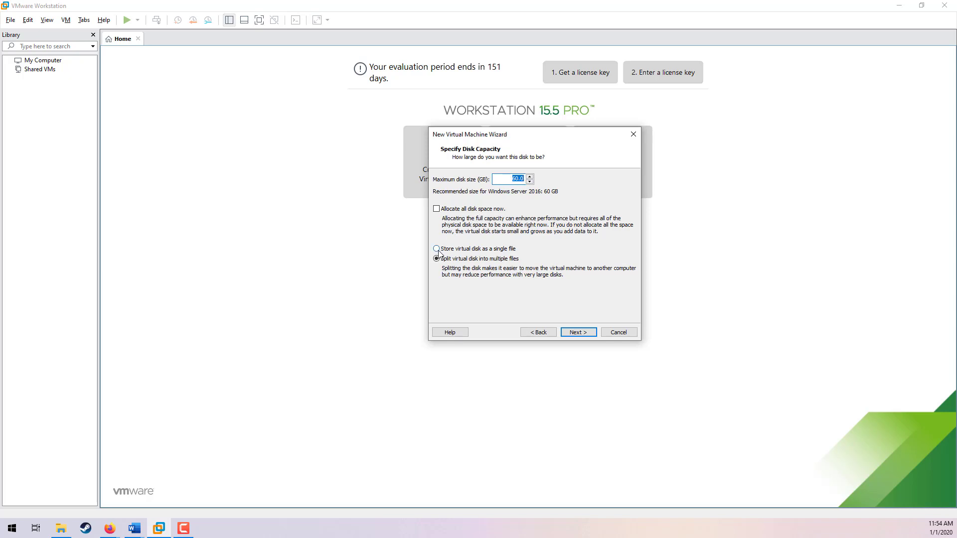
click(574, 332)
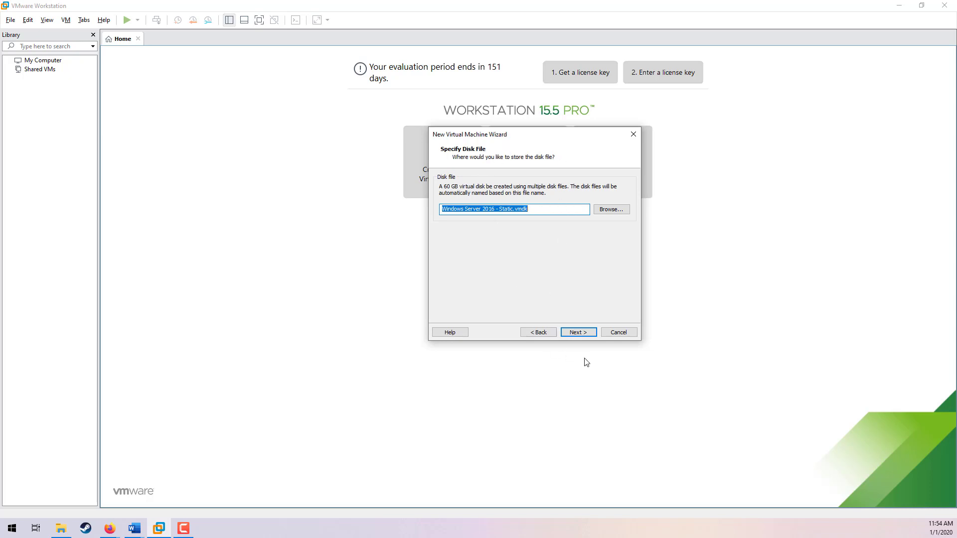
click(574, 333)
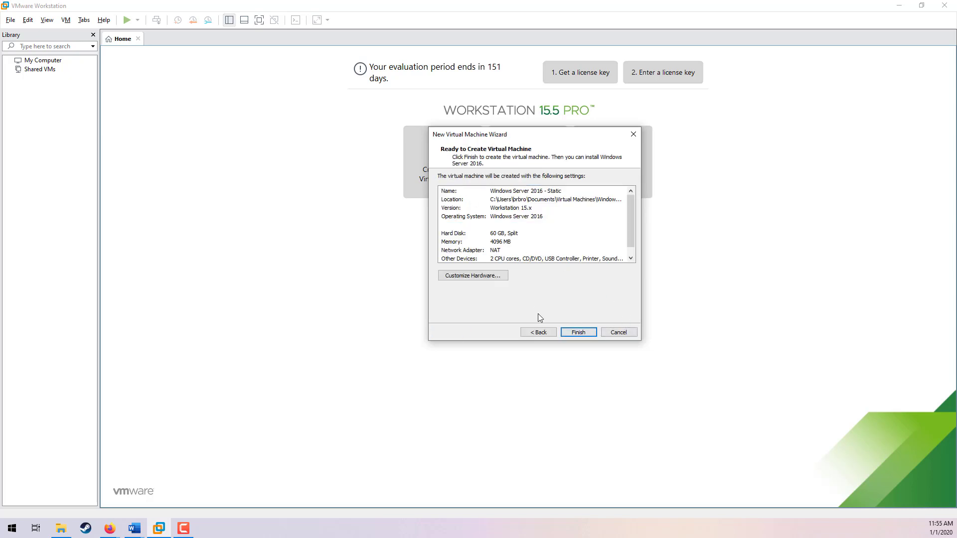
click(573, 332)
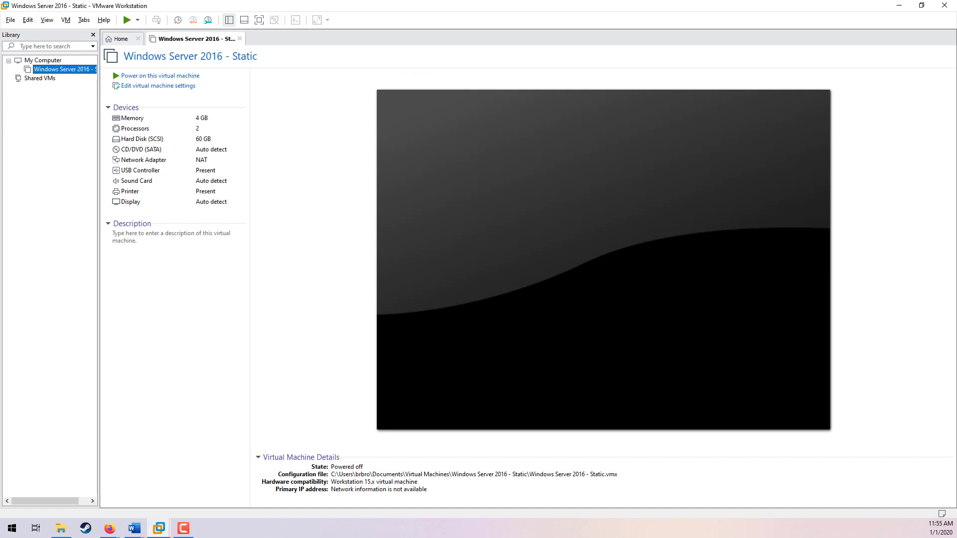
Step: Open the new virtual machine's folder in File Explorer and examine the files it contains
drag(0, 144, 519, 127)
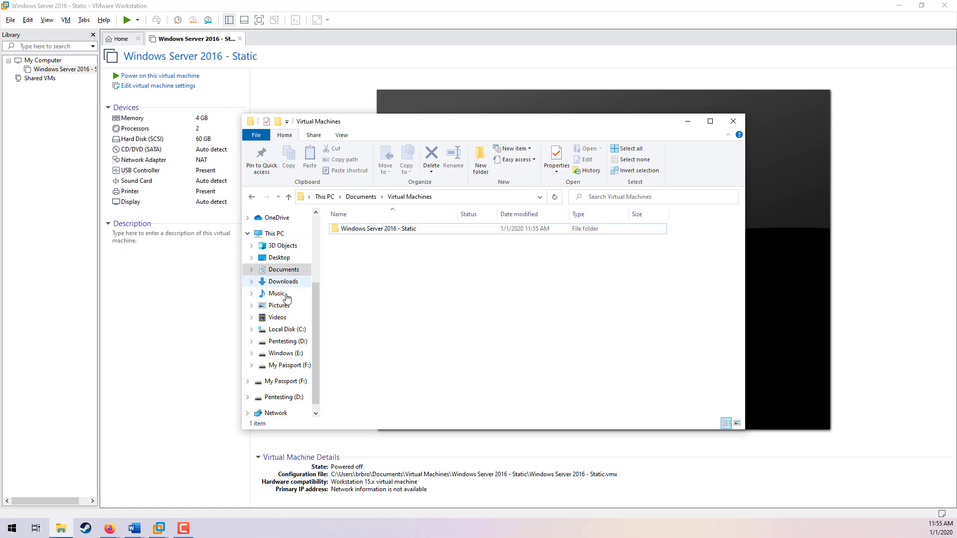
double_click(375, 228)
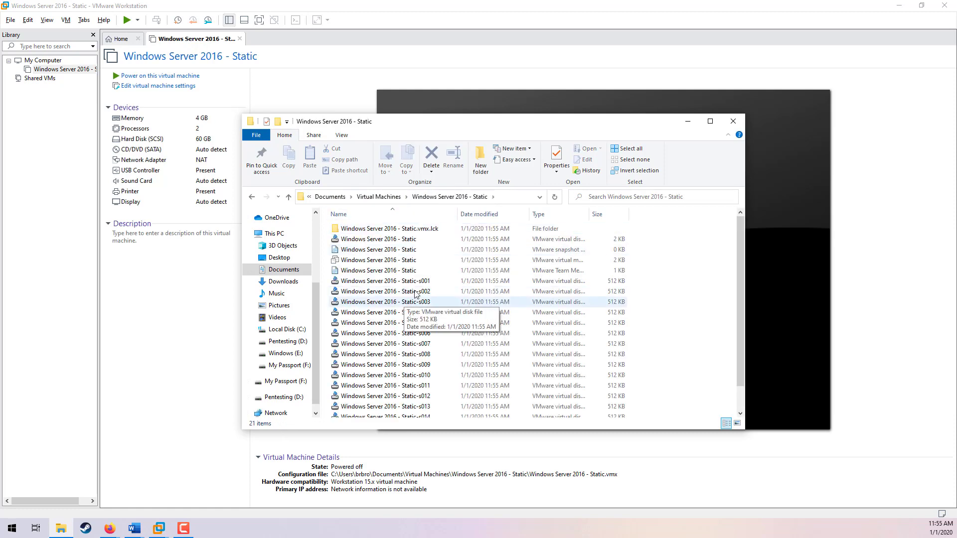
scroll(416, 302, down, 1)
scroll(415, 296, up, 1)
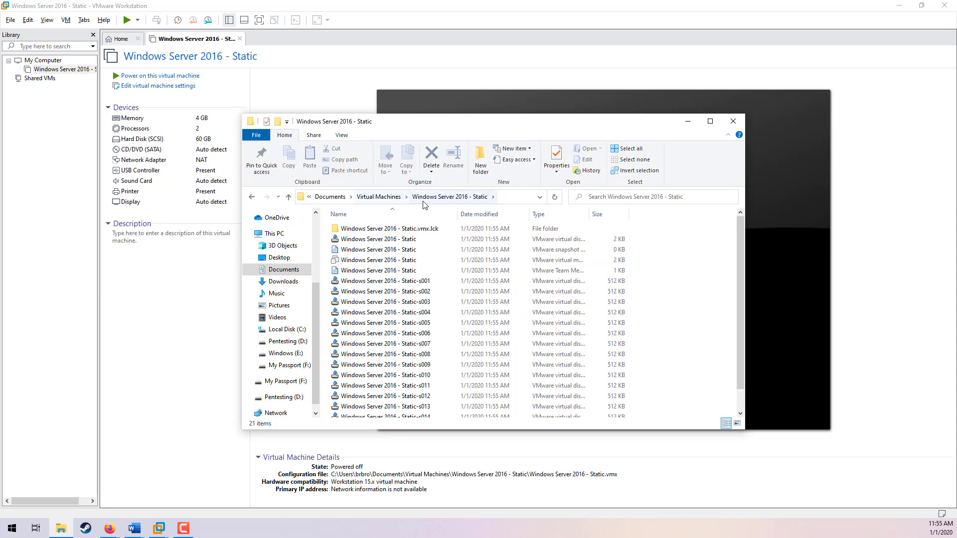
click(384, 196)
drag(459, 125, 0, 114)
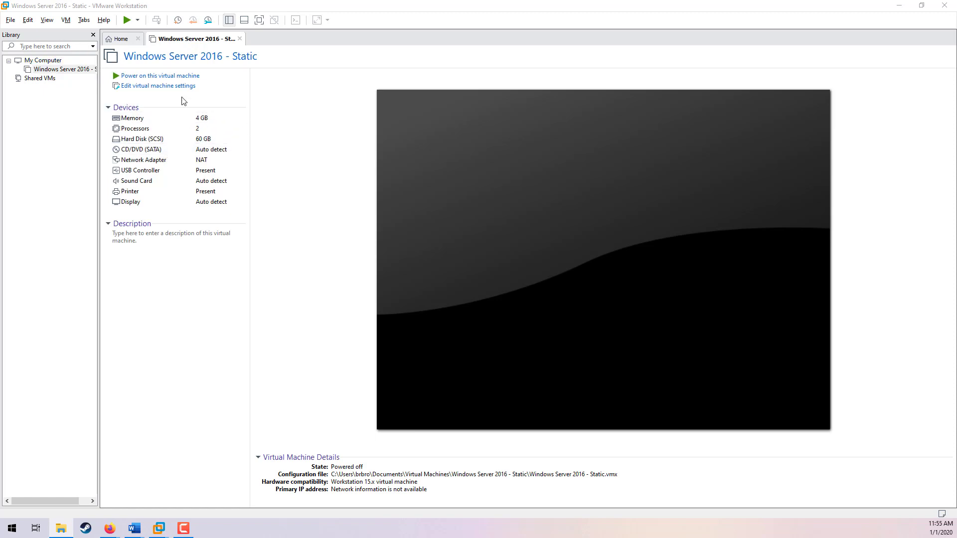
Step: Start another custom new virtual machine, keeping Workstation 15.x compatibility, installing the OS later, and Windows Server 2016 as guest
click(10, 20)
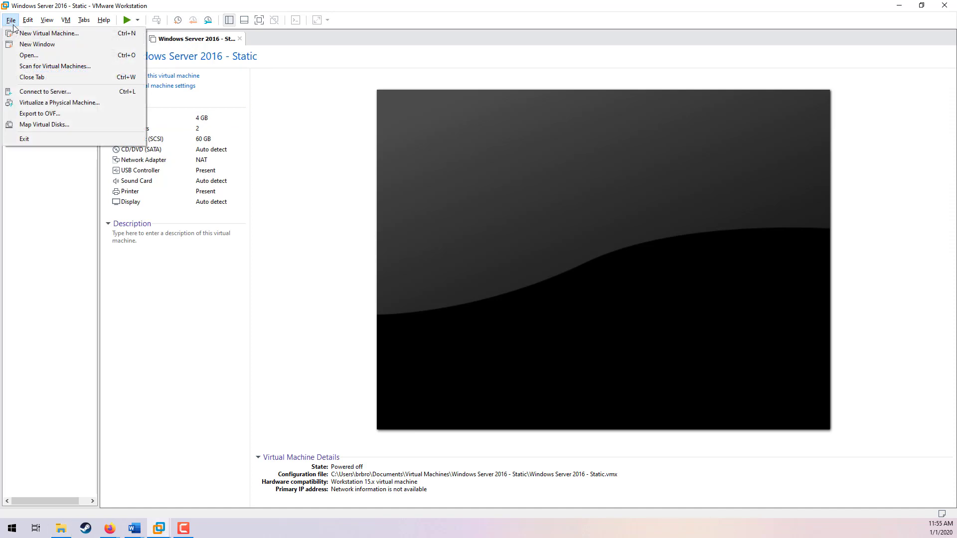
click(24, 29)
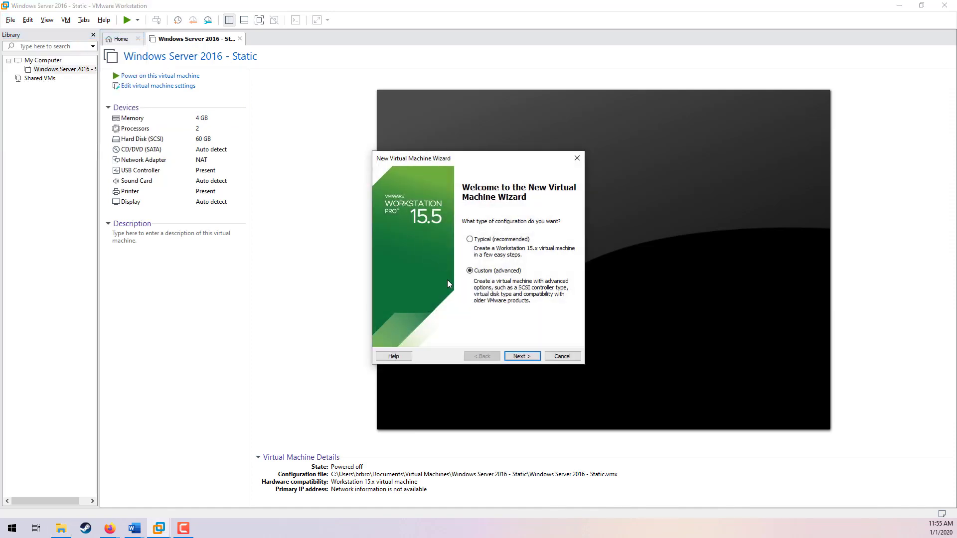
click(521, 356)
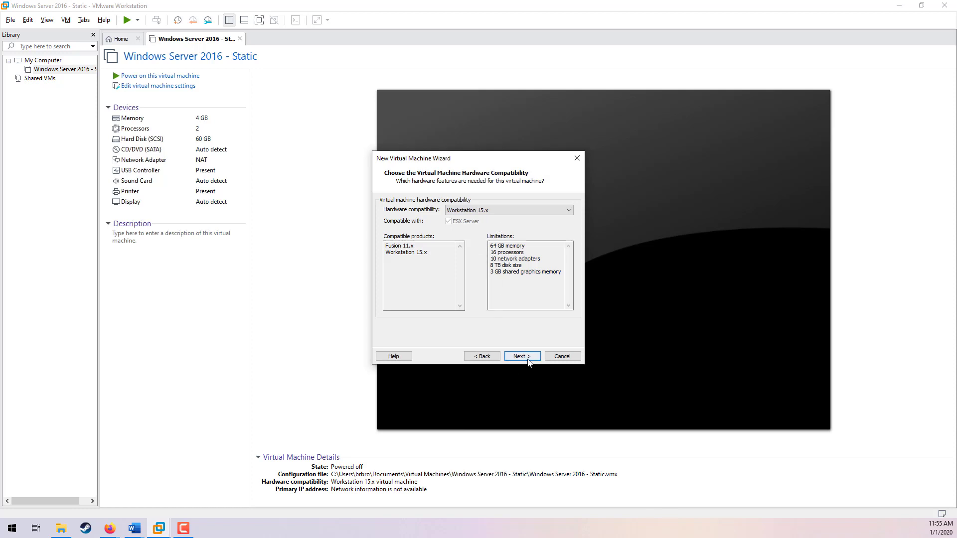
click(522, 356)
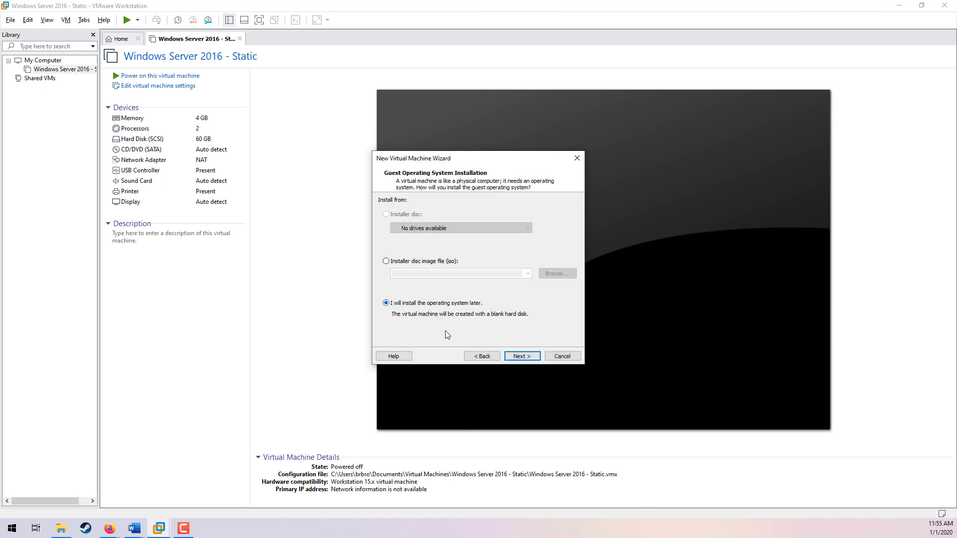
click(521, 356)
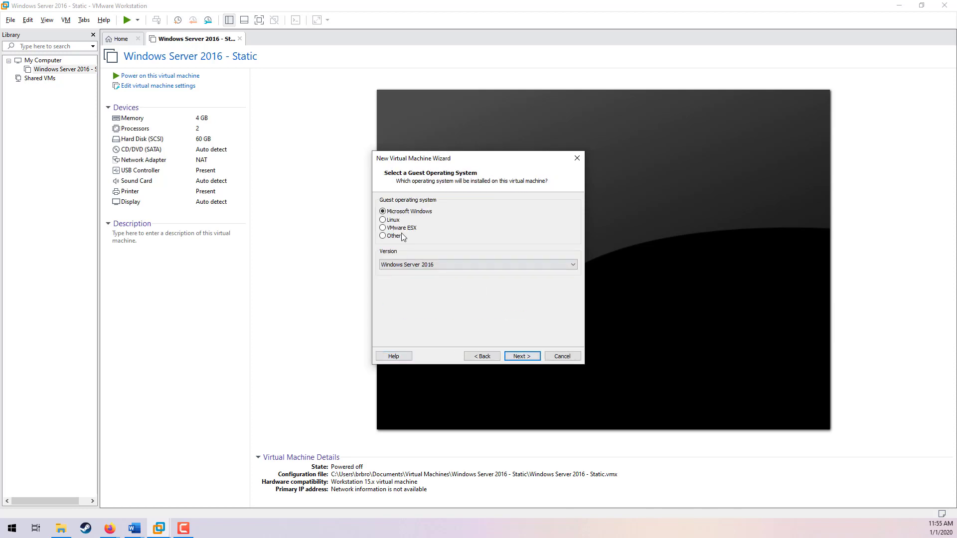
click(521, 355)
Step: Name the second virtual machine Windows Server 2019 - DHCP
click(467, 213)
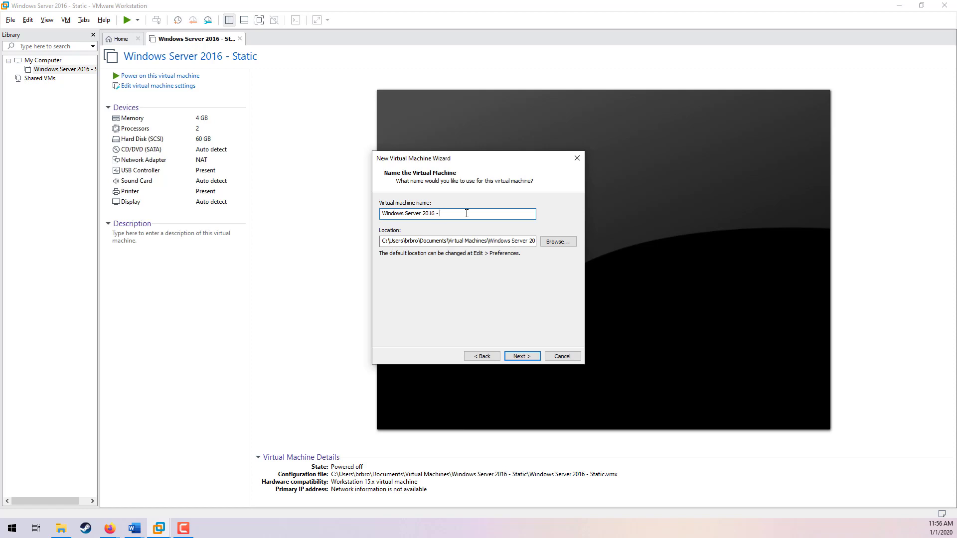
text(DHC)
key(BackSpace)
text(9)
click(522, 357)
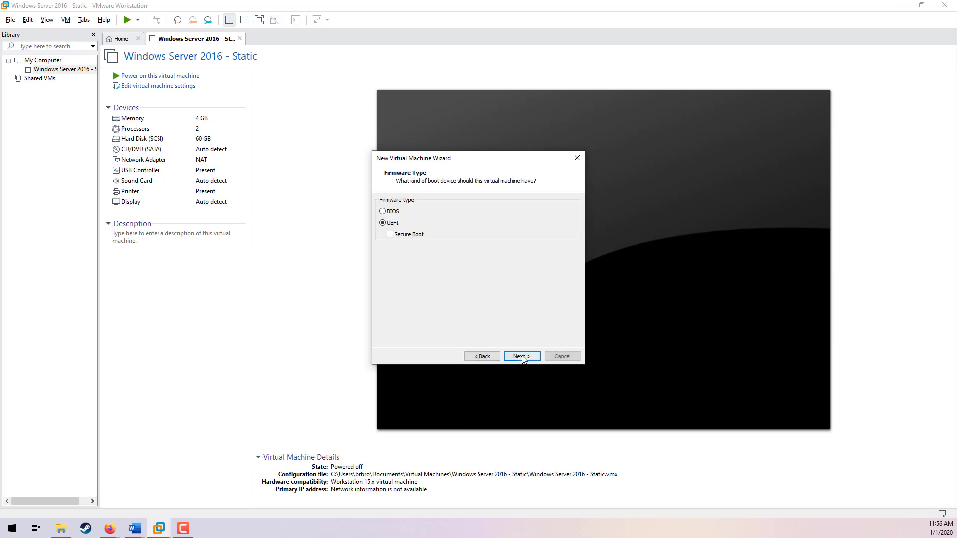
Step: Keep UEFI firmware, default processors and NAT networking, and allocate 4096 MB of memory to the virtual machine
click(523, 357)
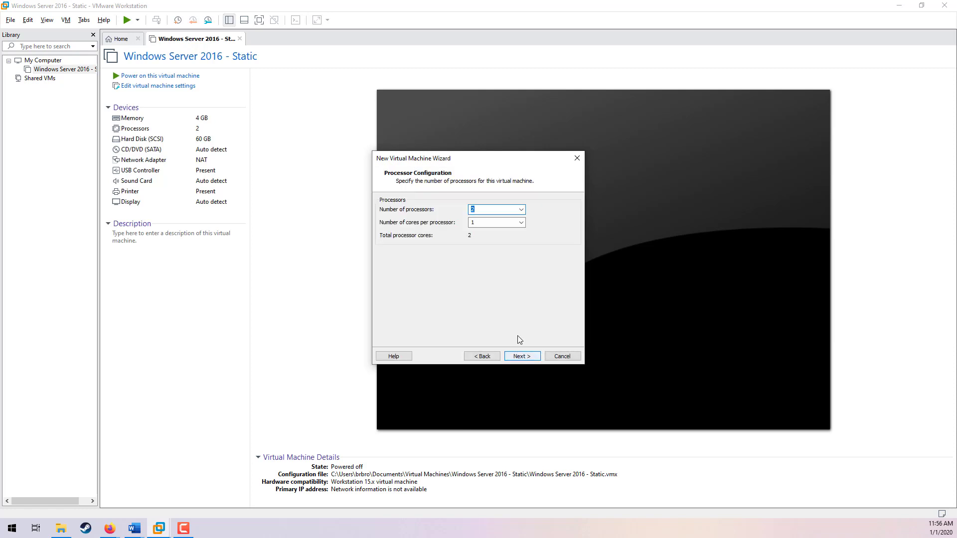
click(523, 357)
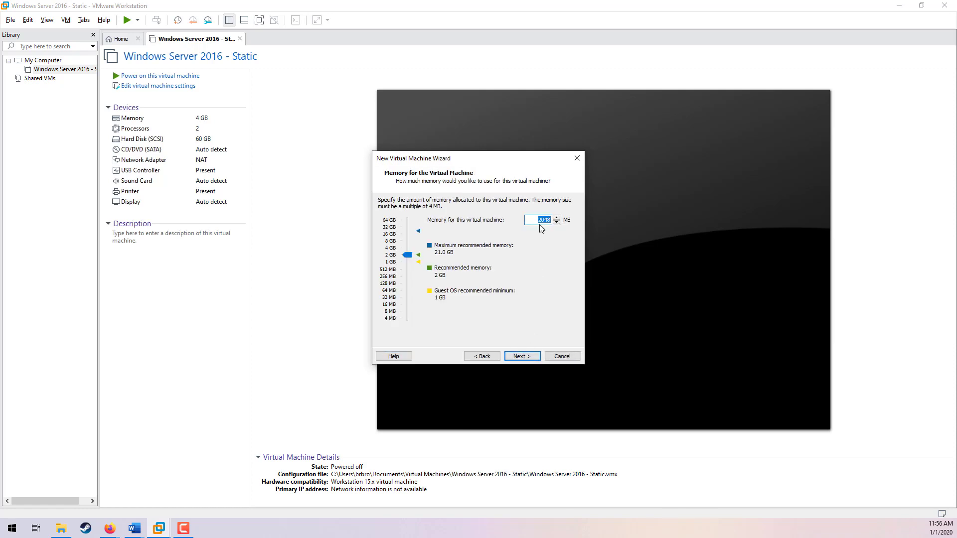
text(4096)
click(529, 359)
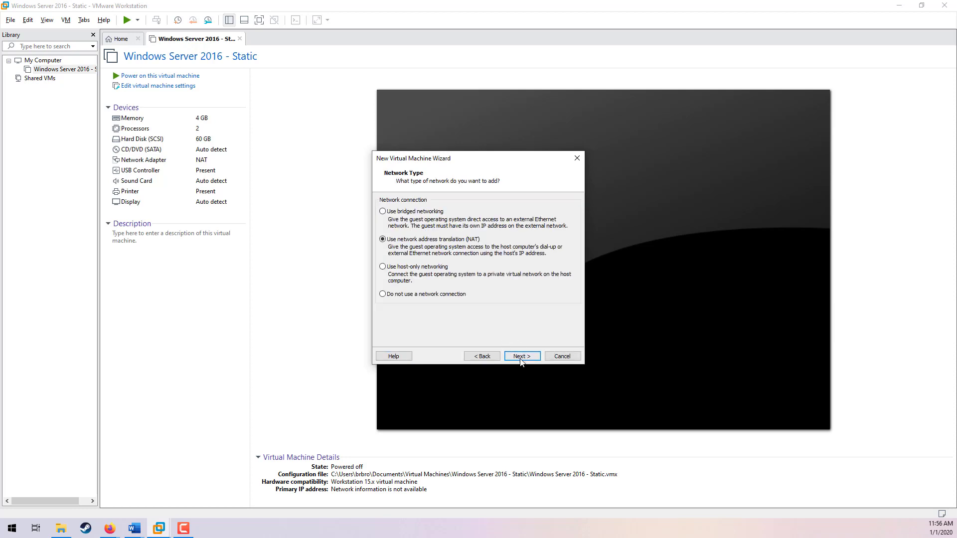
click(520, 357)
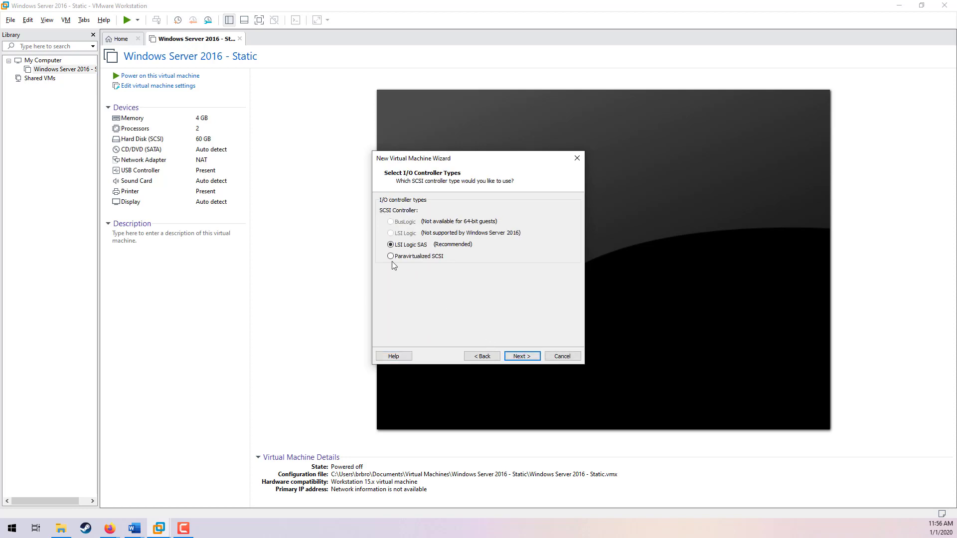
Step: Keep the LSI Logic SAS controller, SCSI disk type and a new 60 GB split disk, then finish creating the machine
click(518, 357)
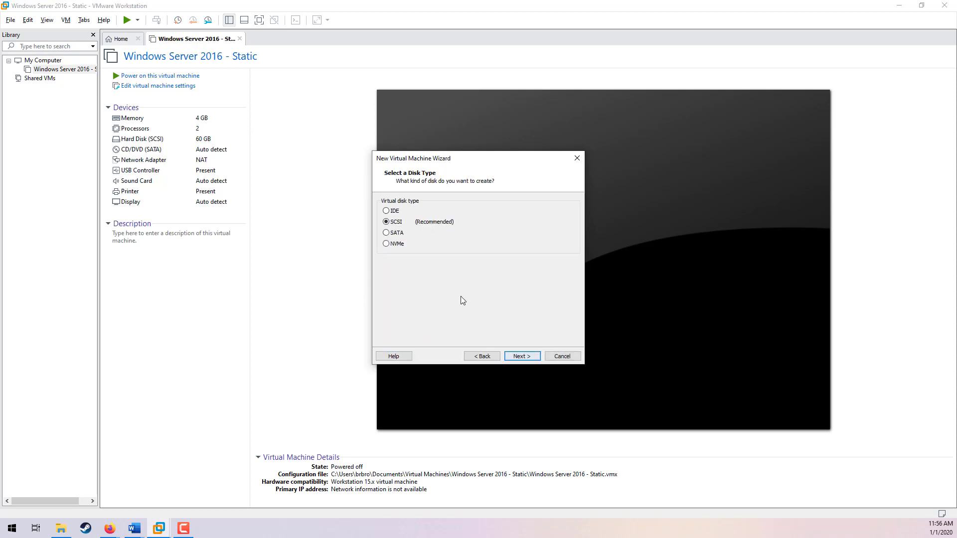
click(533, 356)
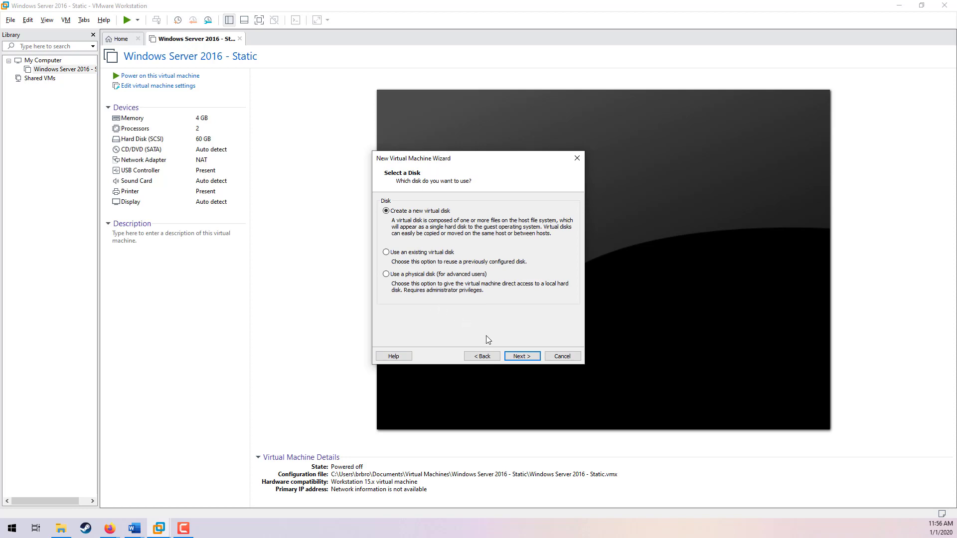
click(526, 357)
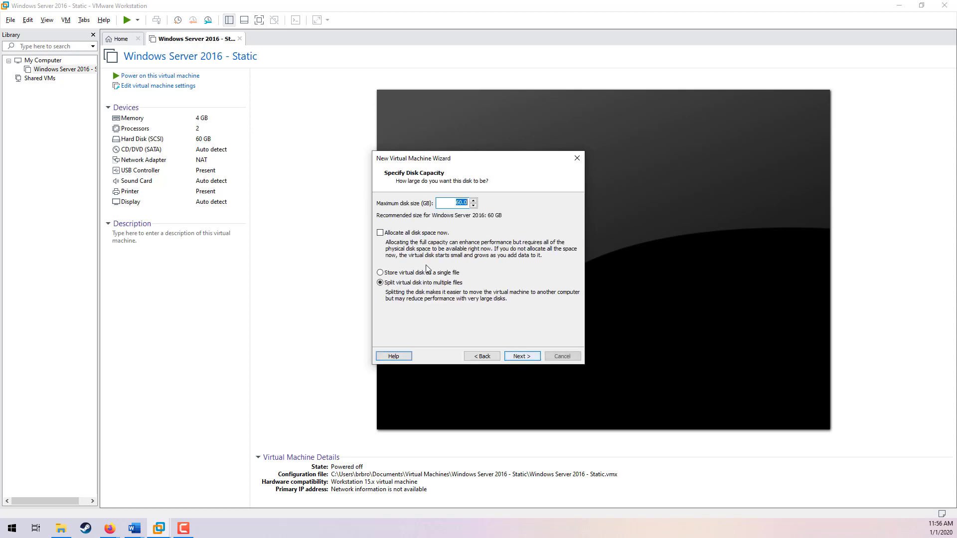
click(520, 357)
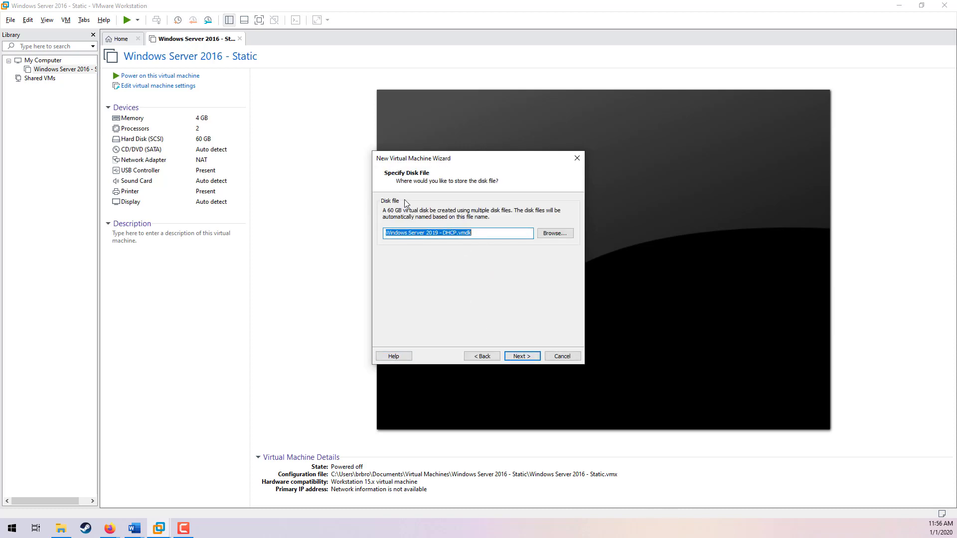
click(516, 357)
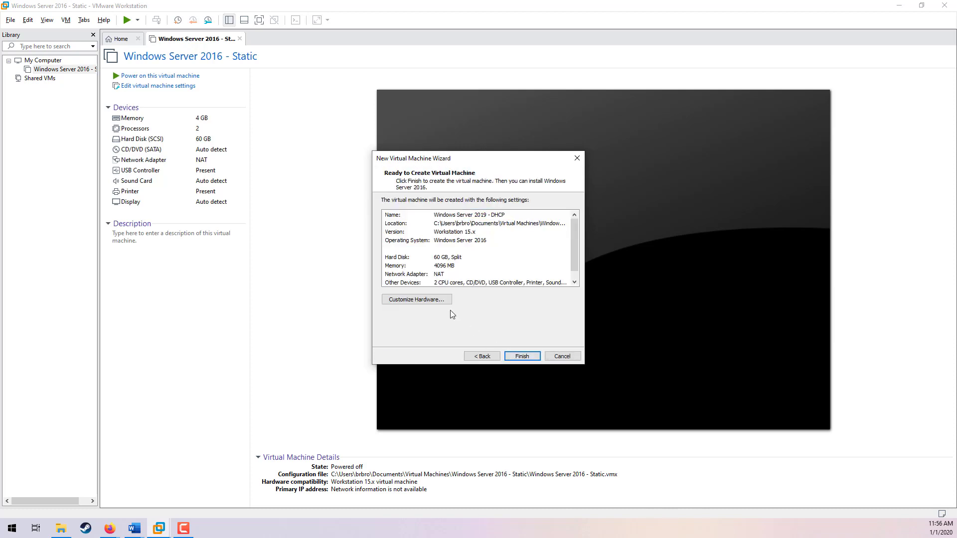
click(525, 356)
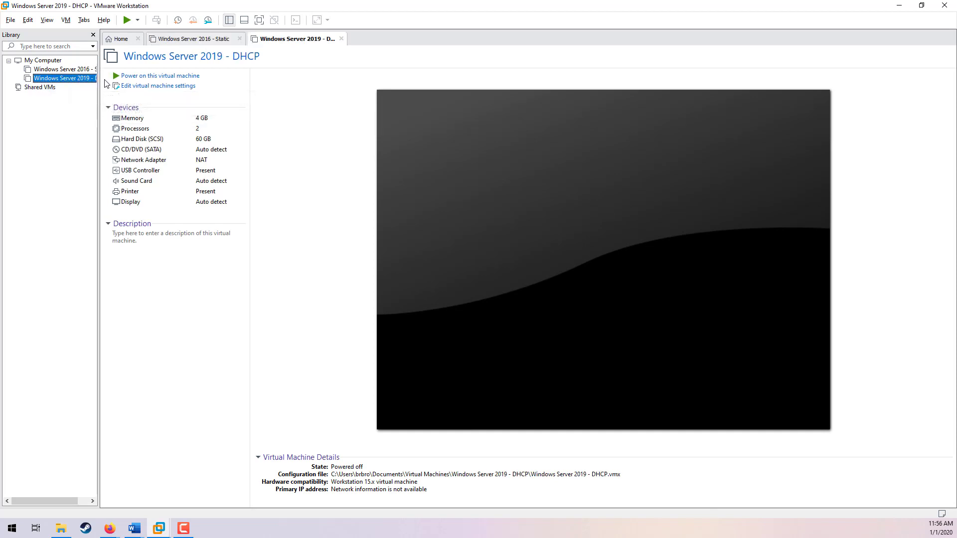
Step: Widen the library pane and rename the first virtual machine to Windows Server 2019 - Static
drag(98, 79, 153, 79)
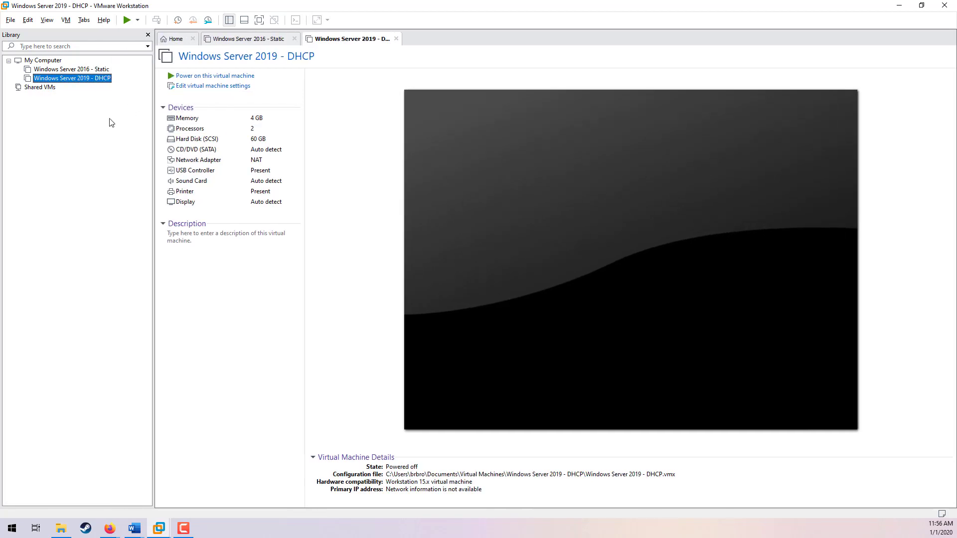
right_click(84, 73)
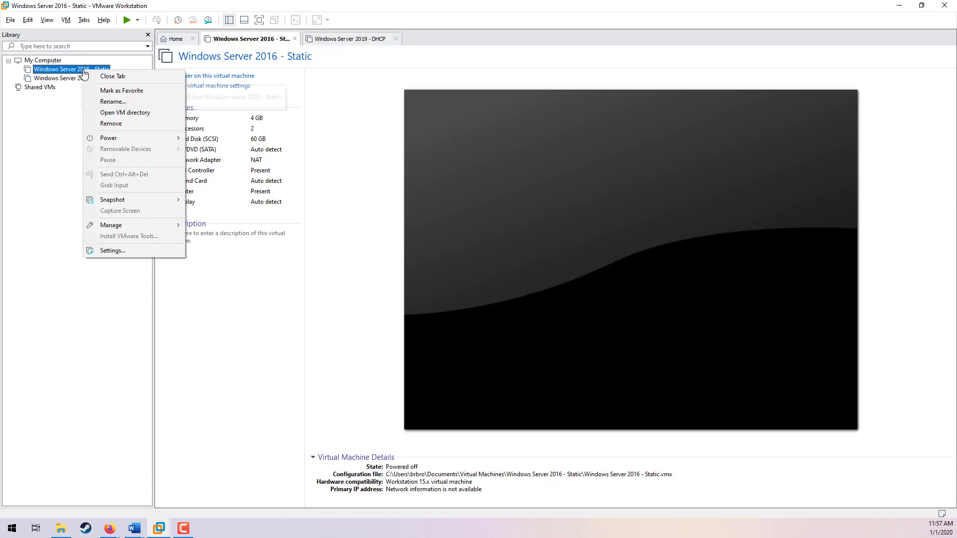
click(108, 102)
click(84, 70)
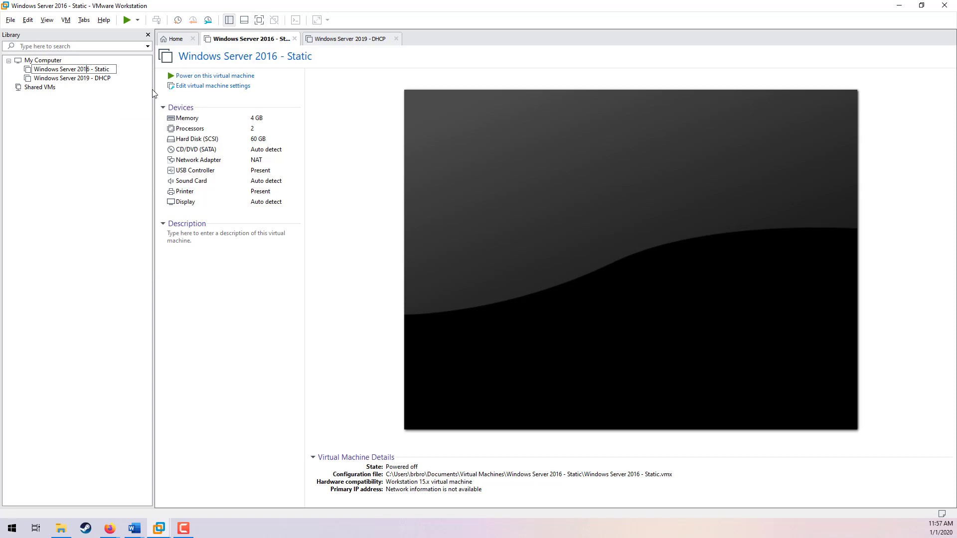
key(Delete)
text(9)
key(Return)
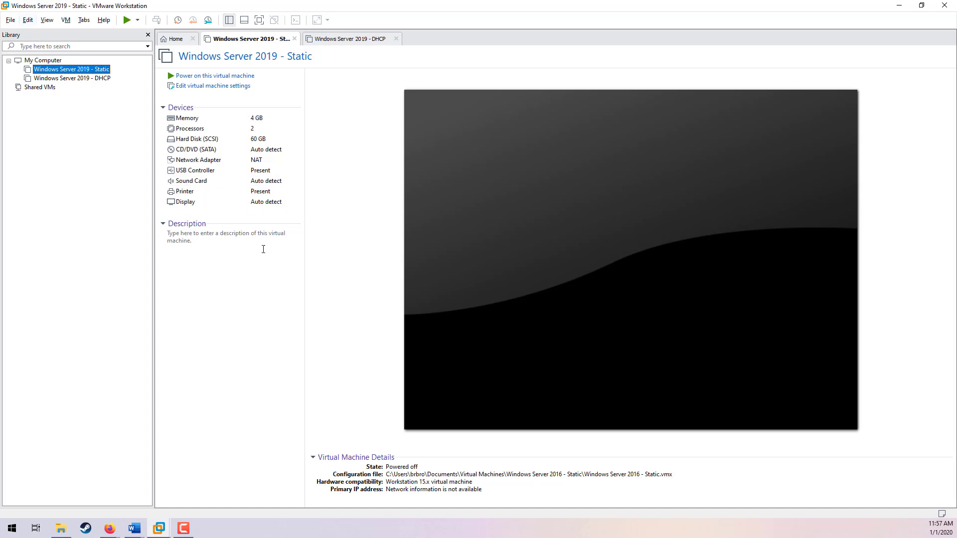
Step: Start a third custom new virtual machine, keeping Workstation 15.x compatibility and choosing to install the operating system later
click(11, 20)
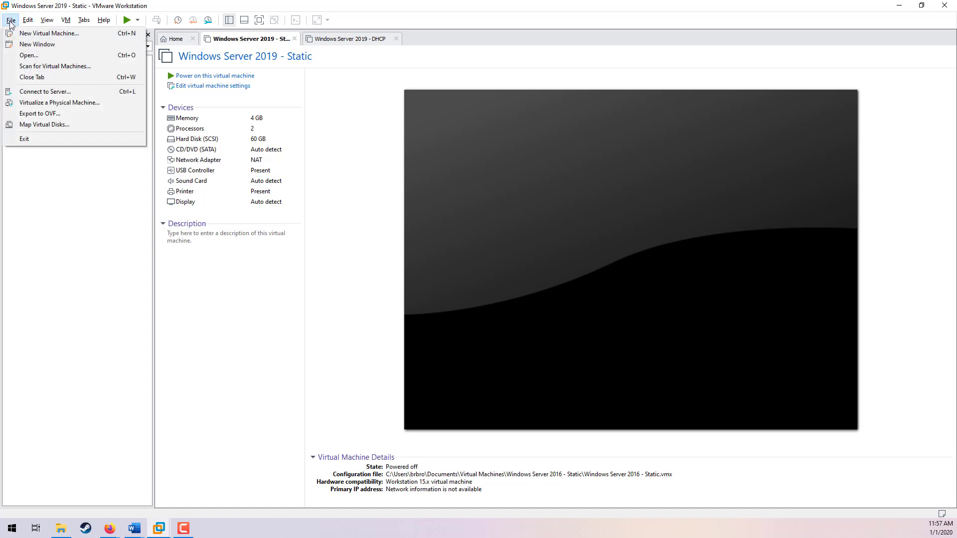
click(30, 34)
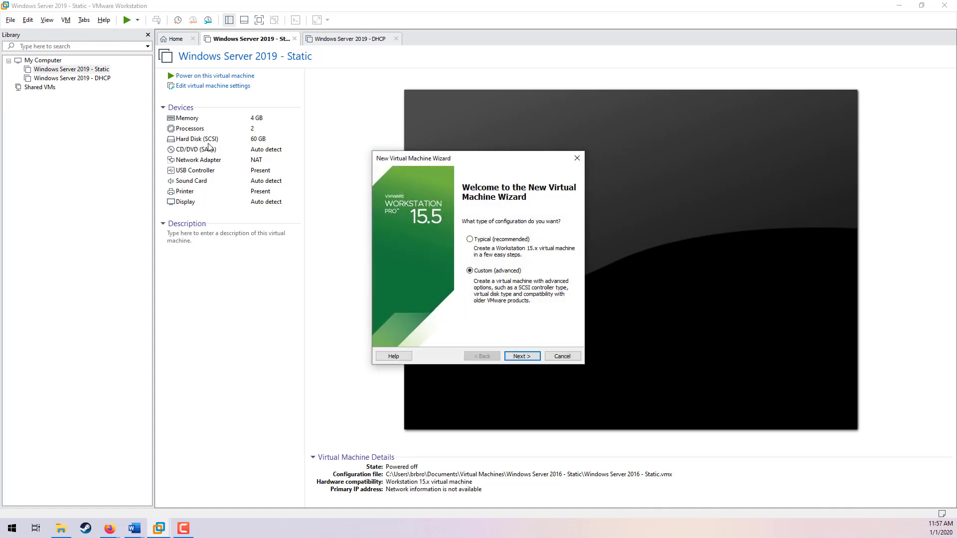
click(520, 356)
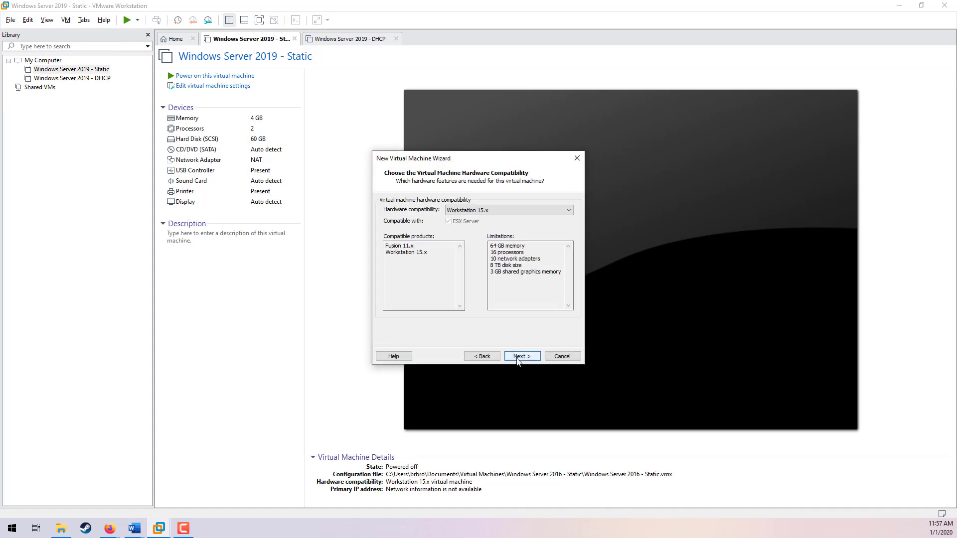
click(519, 357)
click(519, 357)
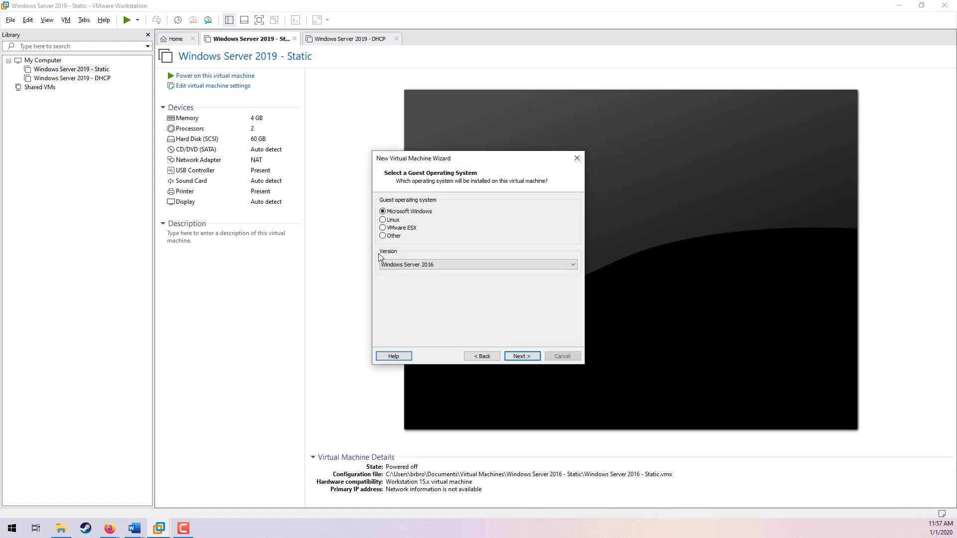
Step: Set the guest operating system to Linux with version Fedora 64-bit
click(383, 220)
click(468, 264)
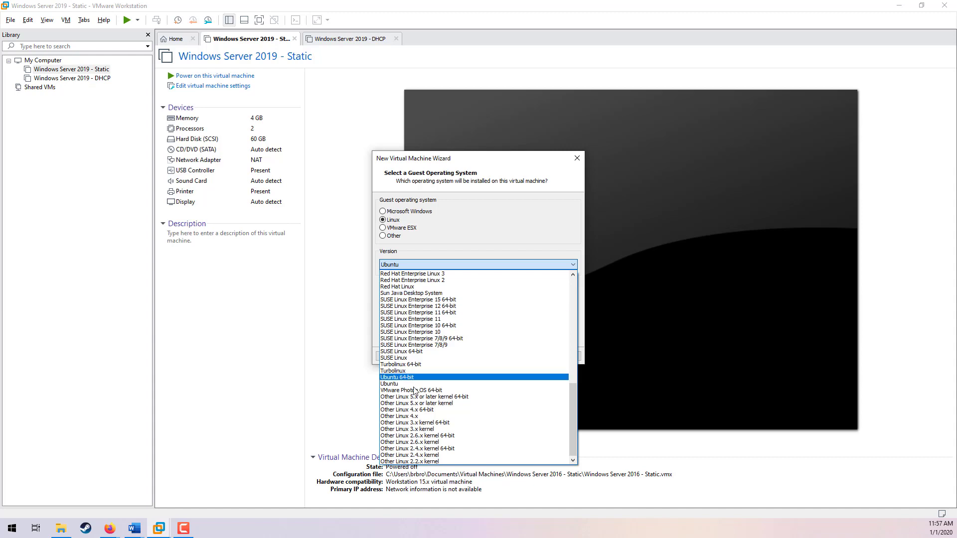
scroll(418, 401, up, 5)
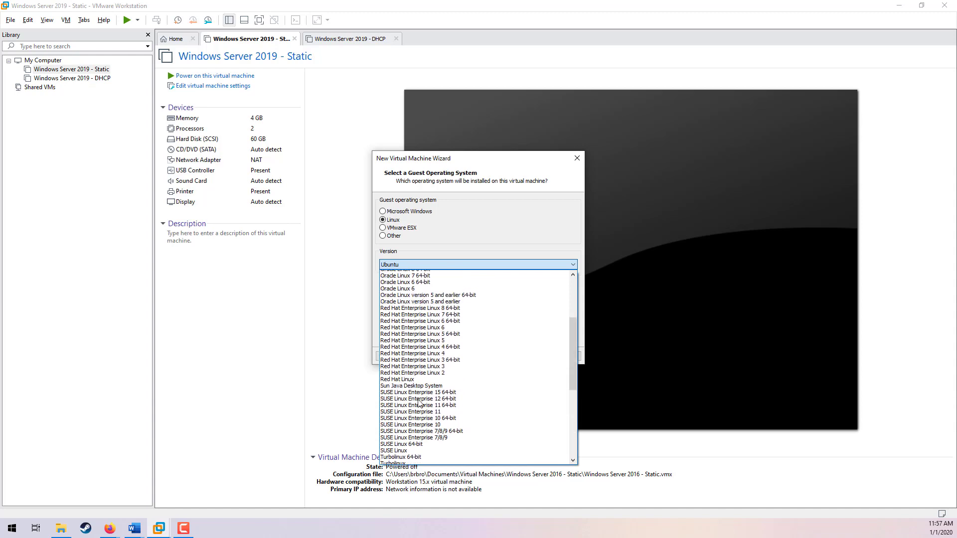
scroll(418, 404, up, 10)
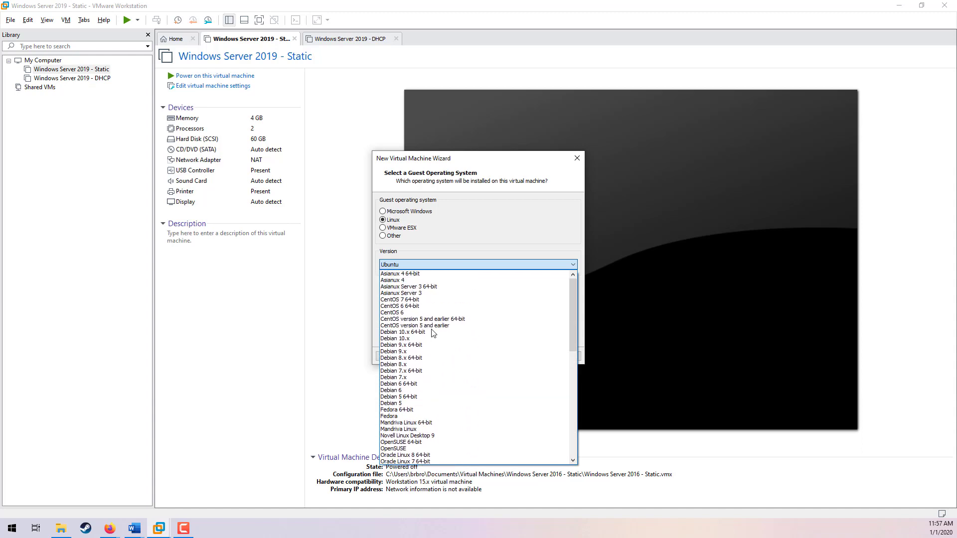
click(407, 410)
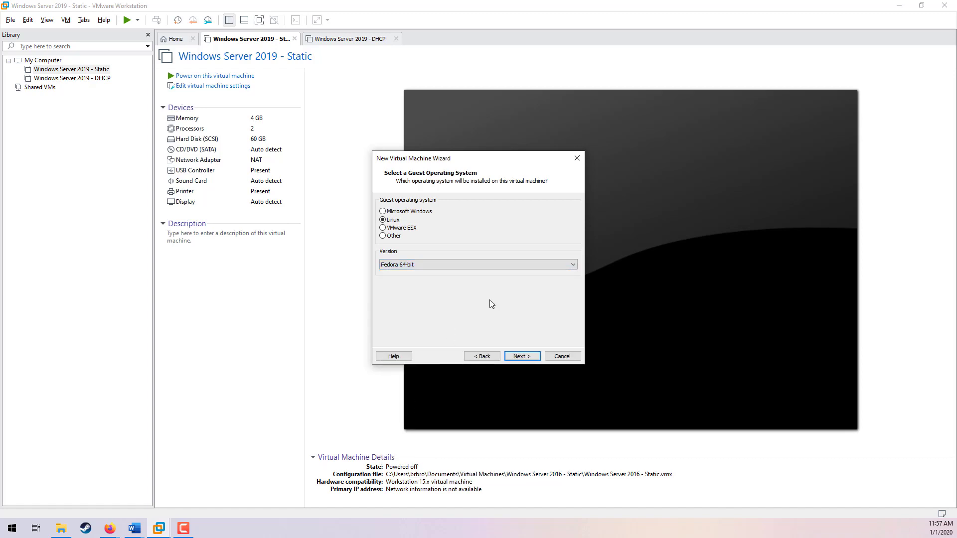
click(520, 357)
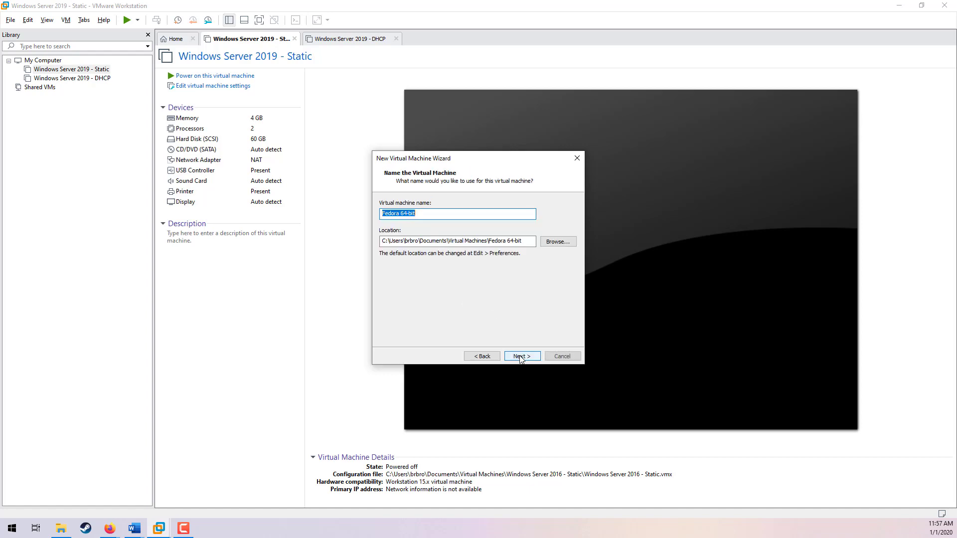
Step: Name the virtual machine Fedora and keep the processor configuration at 2 cores
click(443, 216)
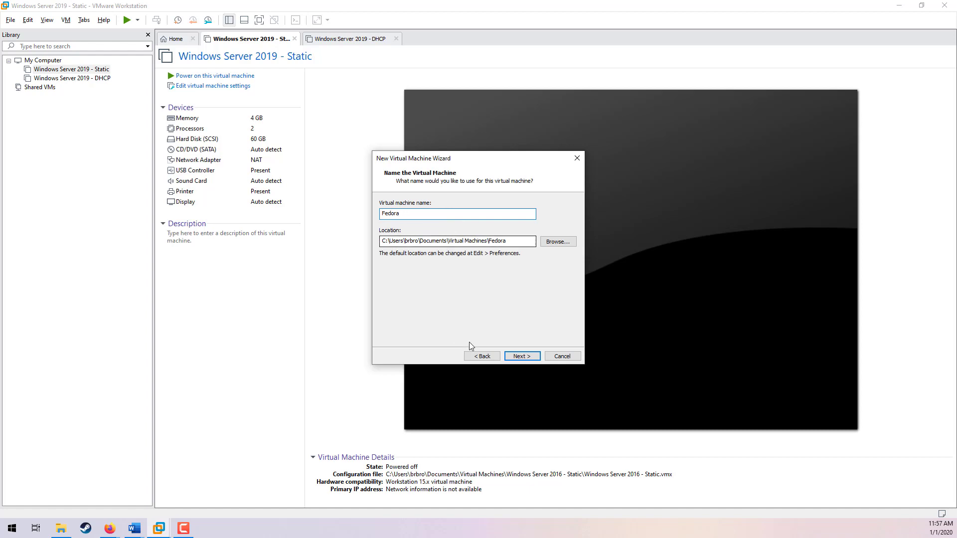
click(530, 359)
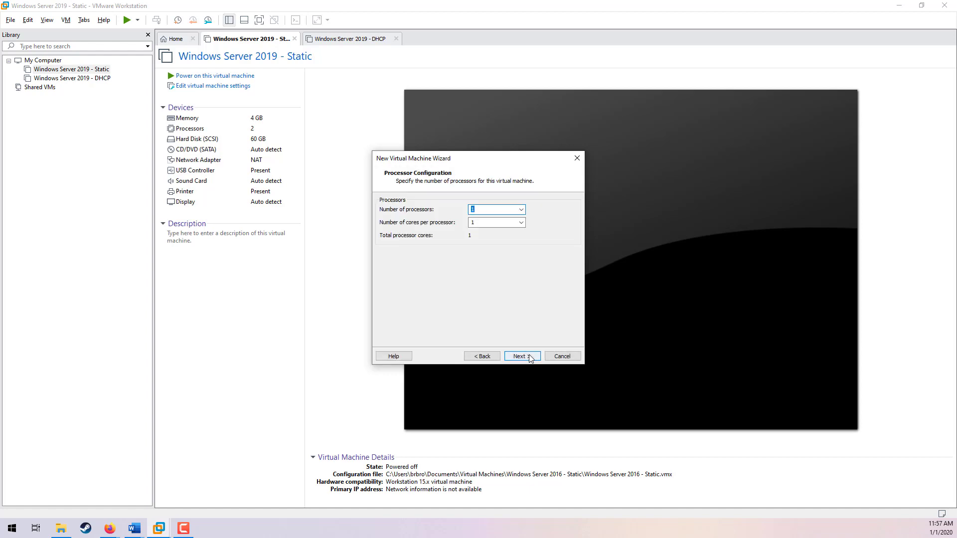
click(494, 220)
click(523, 357)
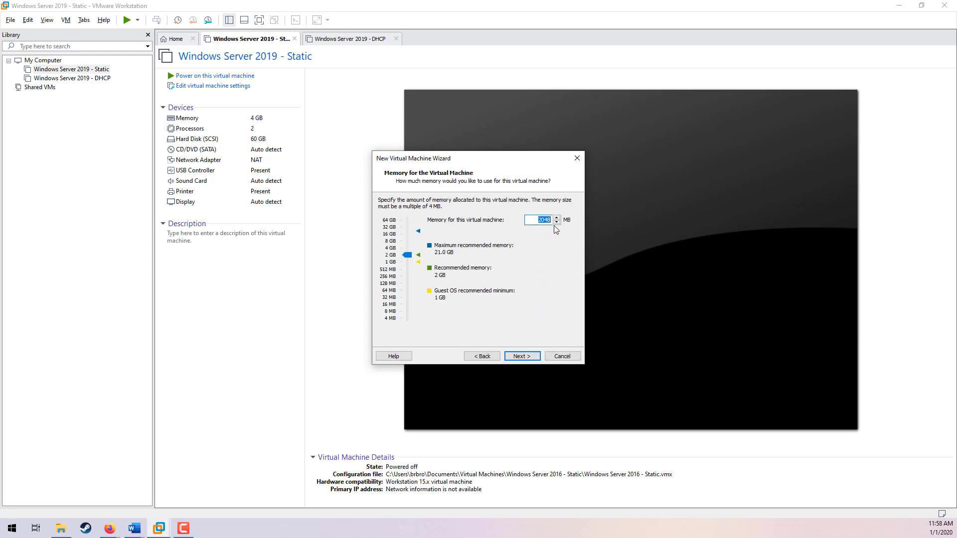
Step: Keep 2048 MB of memory and network address translation (NAT) networking
click(521, 355)
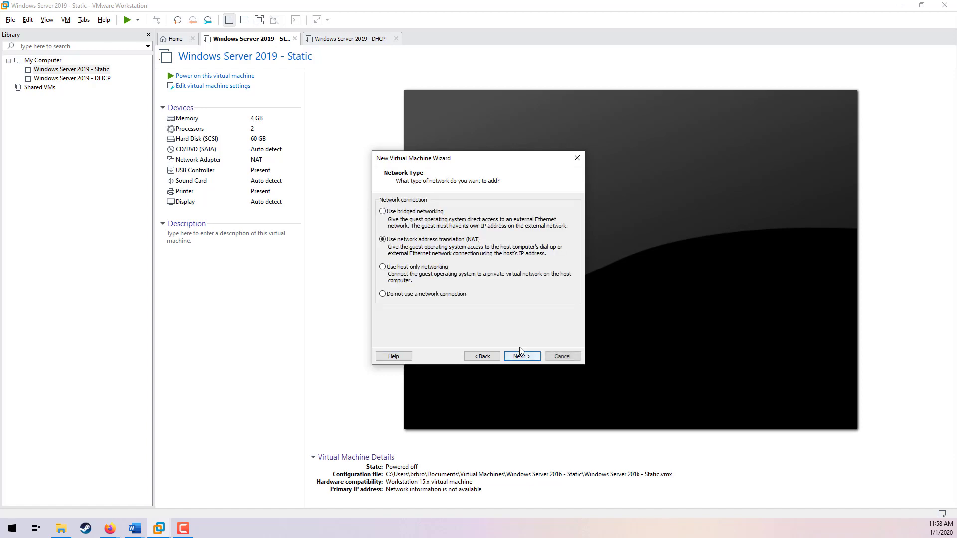
click(523, 357)
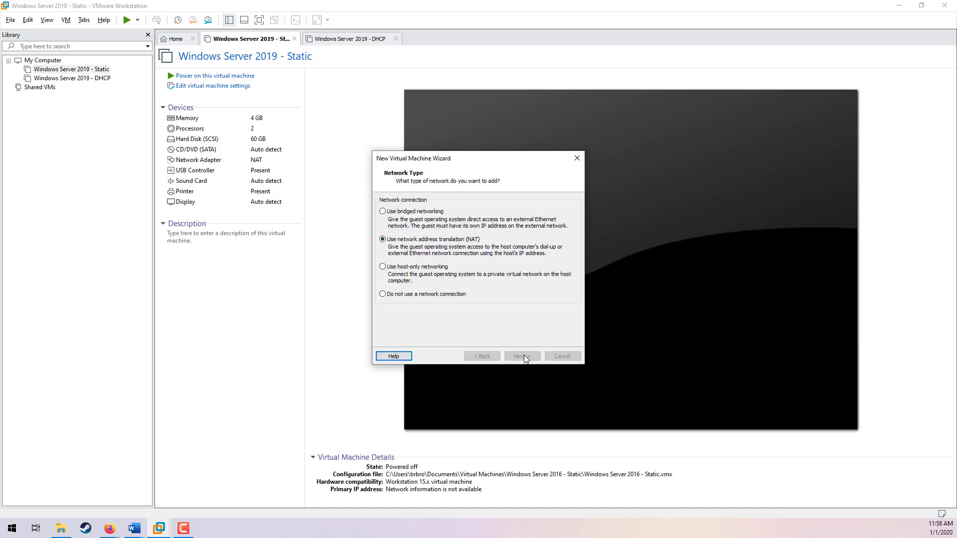
click(516, 354)
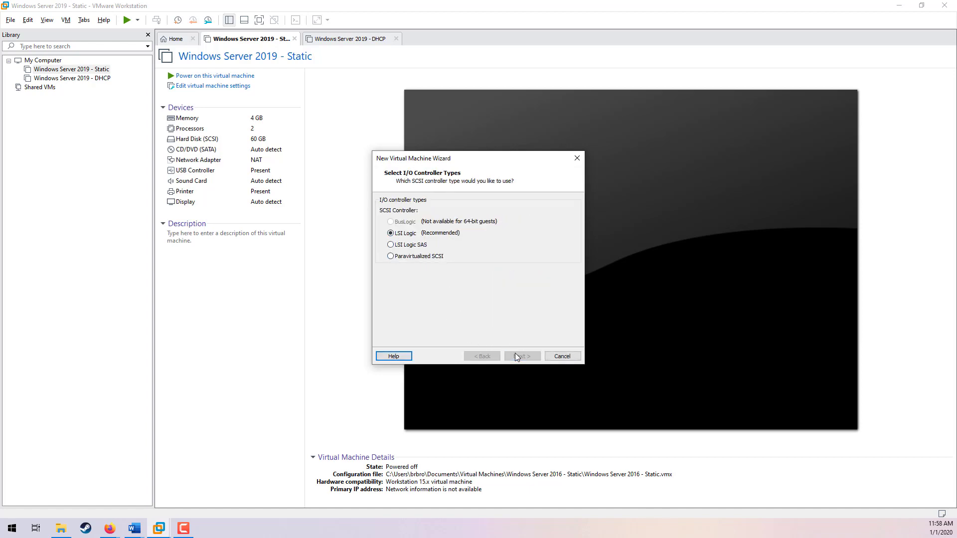
Step: Keep the LSI Logic controller and a new 20 GB split virtual disk named Fedora.vmdk, then finish creating the machine
click(517, 356)
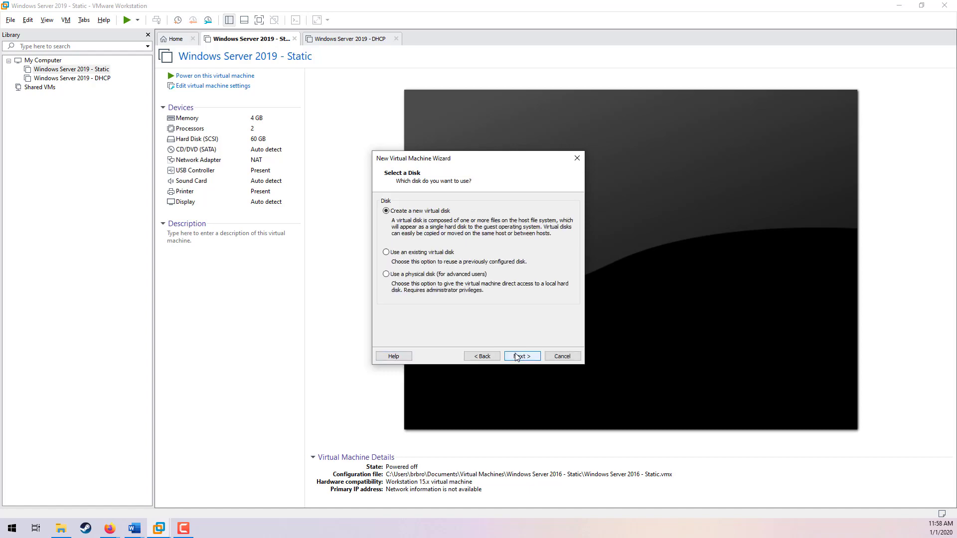
click(517, 357)
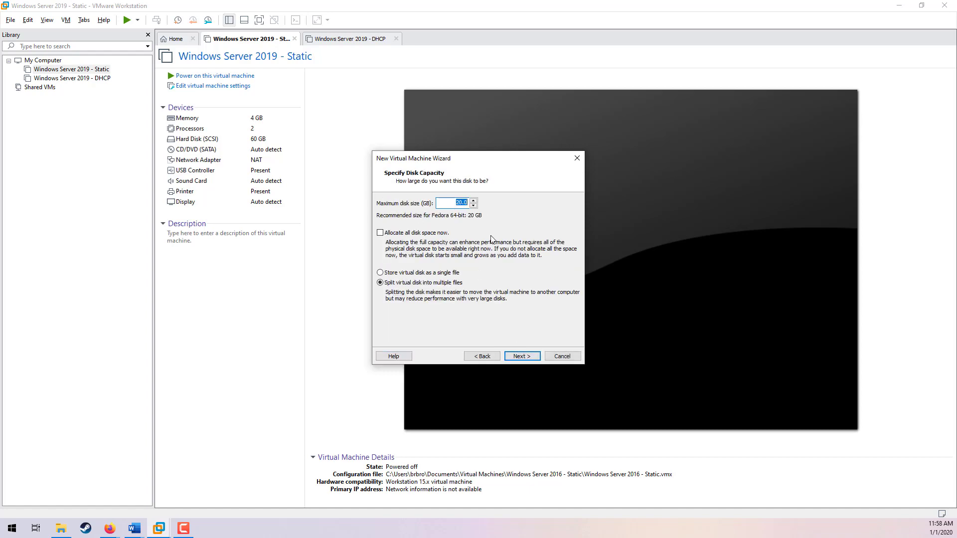
click(522, 357)
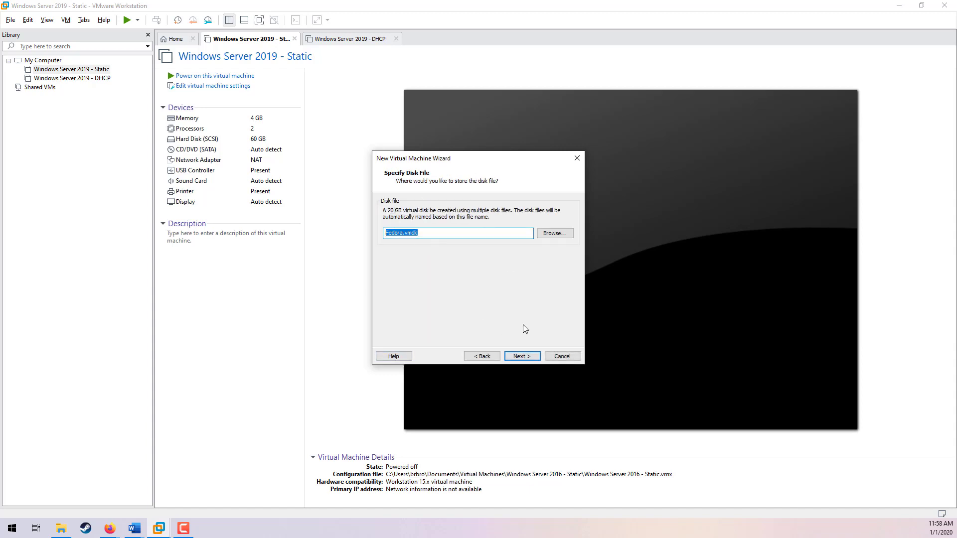
click(521, 356)
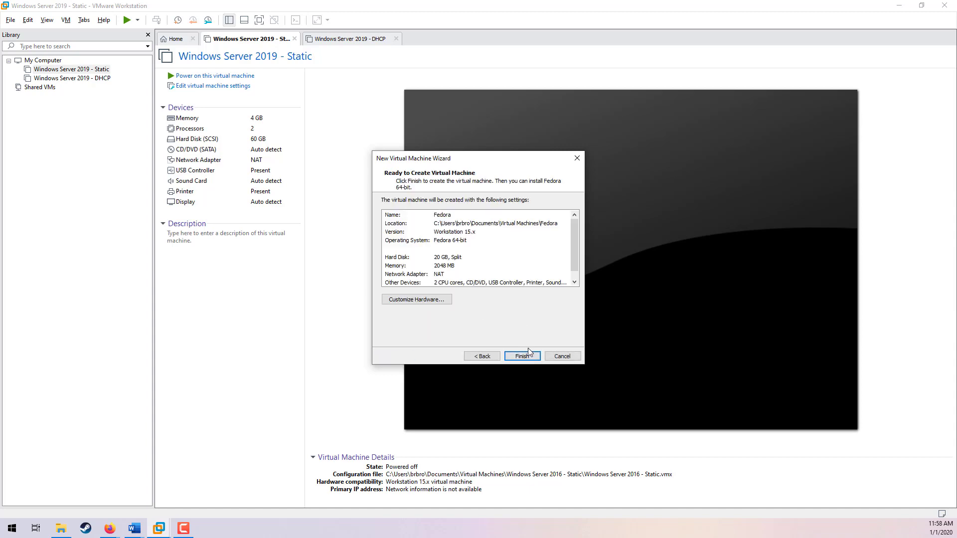
click(524, 355)
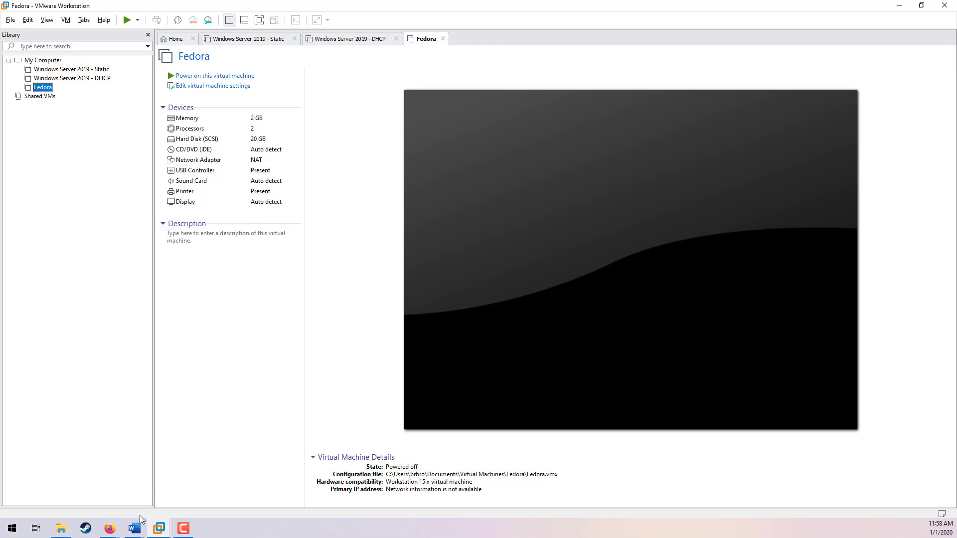
Step: Switch to the lab document in Word and select the Pod Topology diagram
mouse_move(137, 524)
click(169, 496)
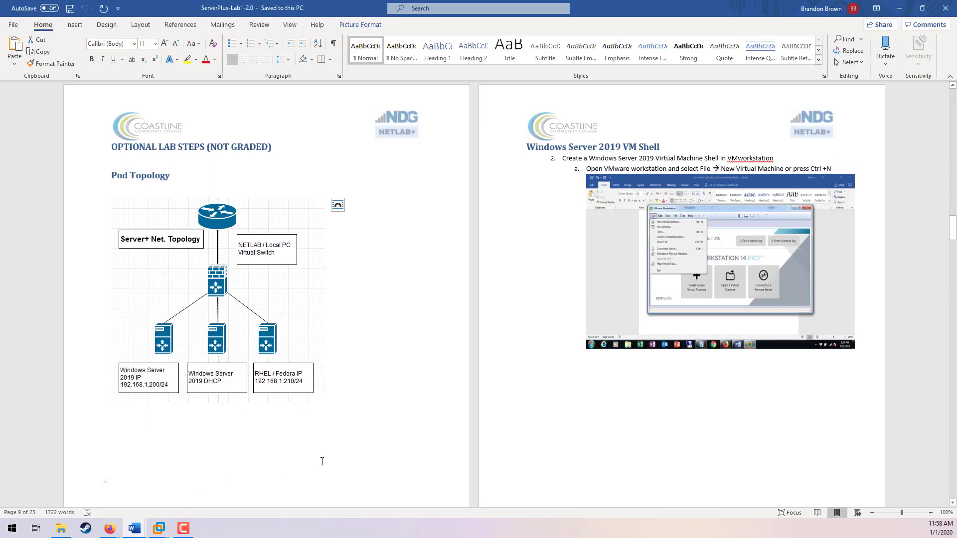
click(293, 377)
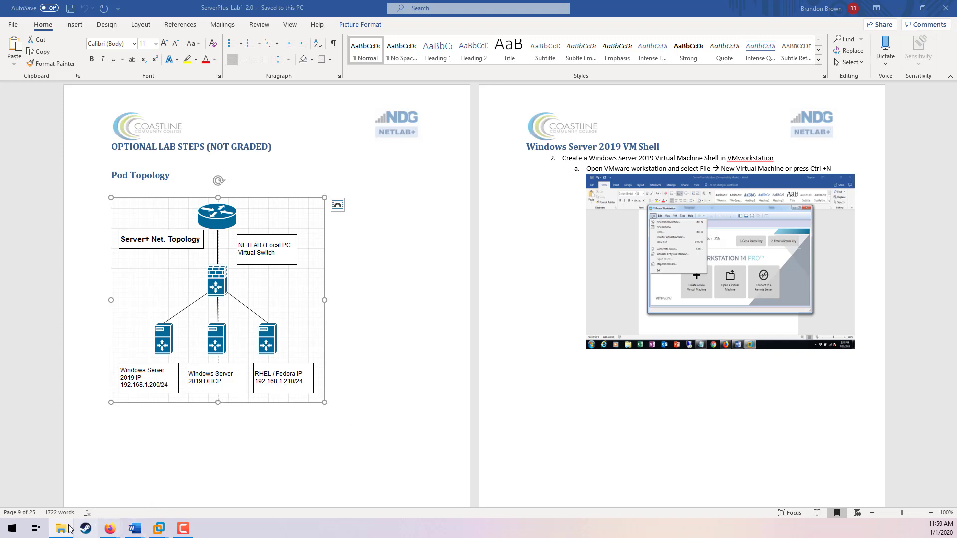
Step: Open Command Prompt from the Start search and move its window beside the topology diagram
click(12, 529)
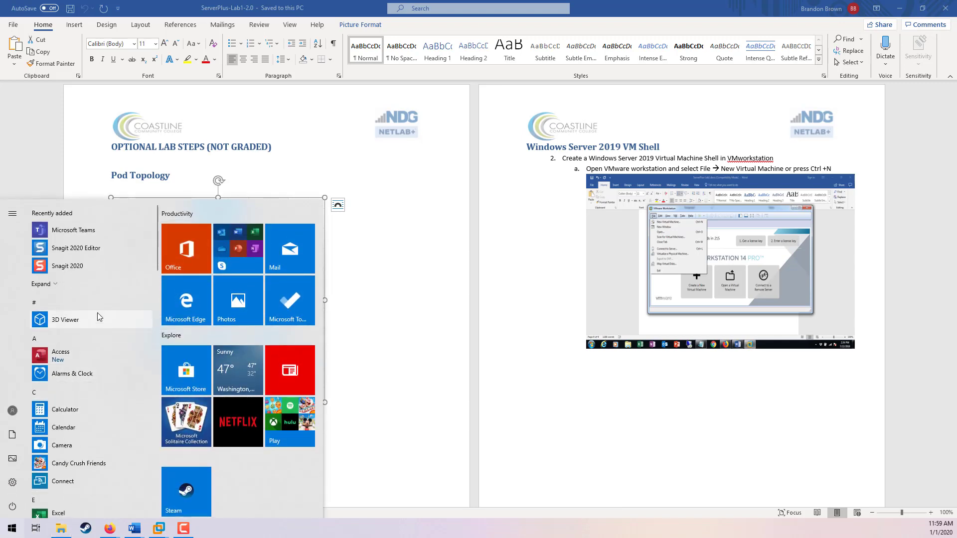
text(cmd)
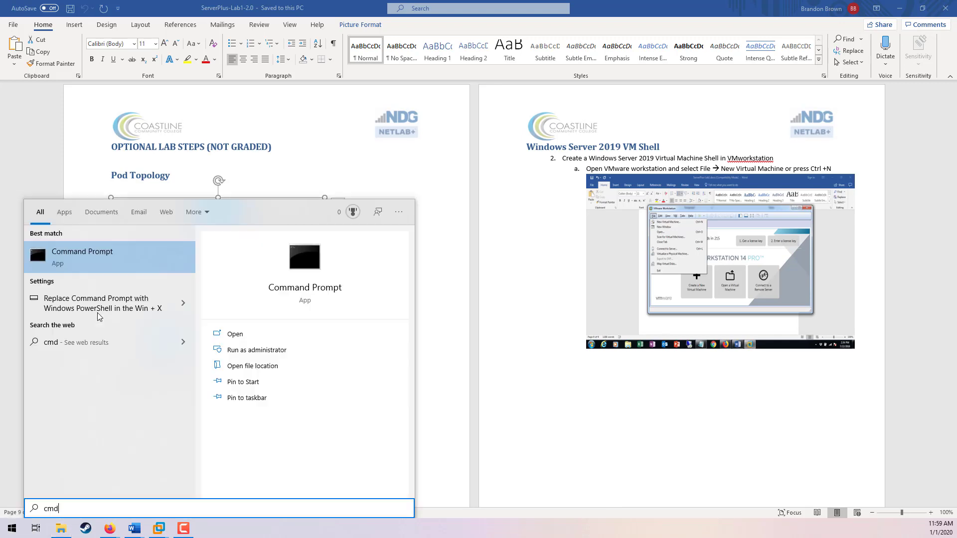
key(Return)
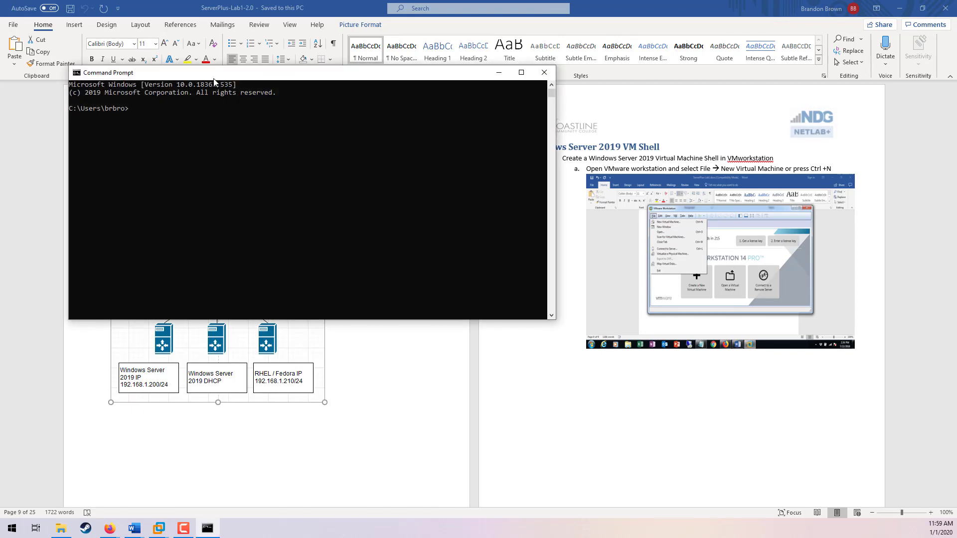
drag(229, 78, 500, 120)
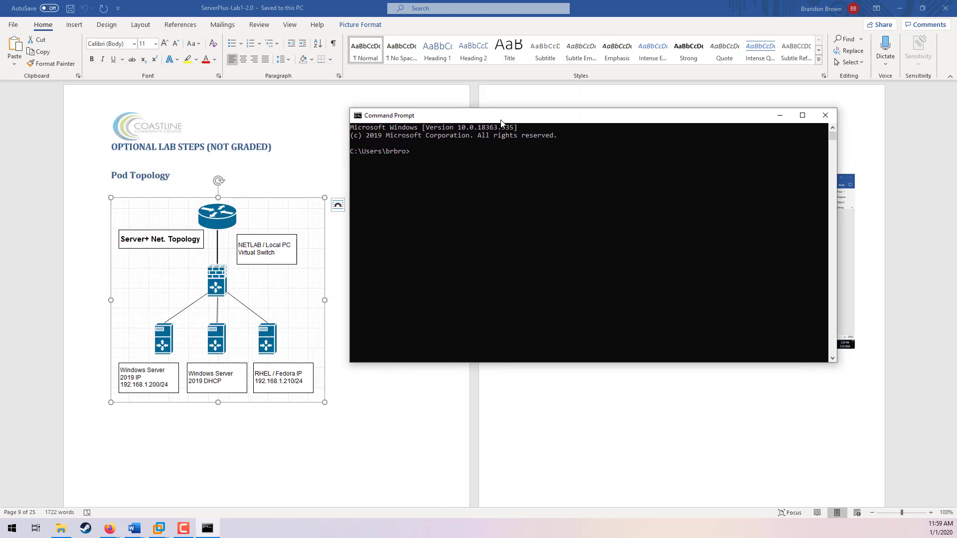
Step: Change to the drive root directory and enter the ipconfig command
text(cd\)
key(Return)
text(ipv)
key(BackSpace)
text(config)
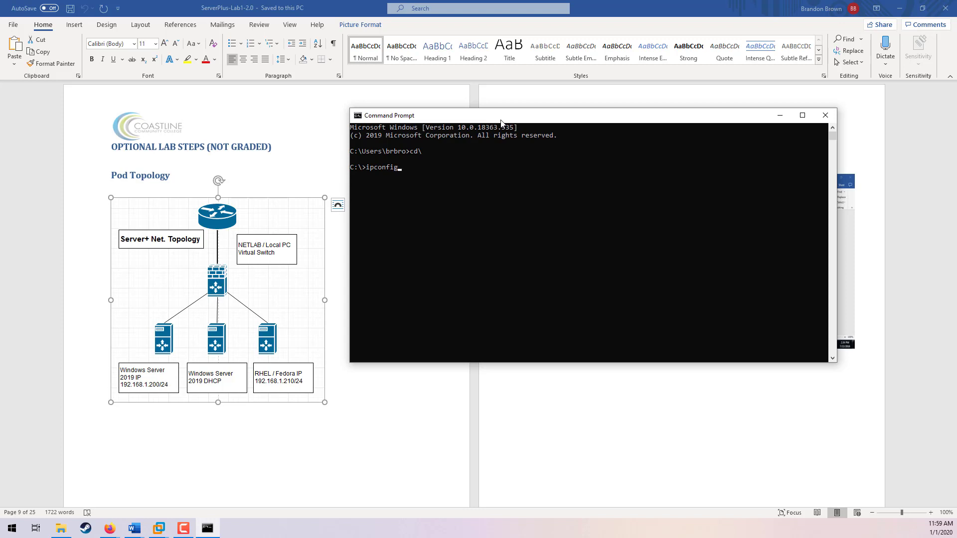